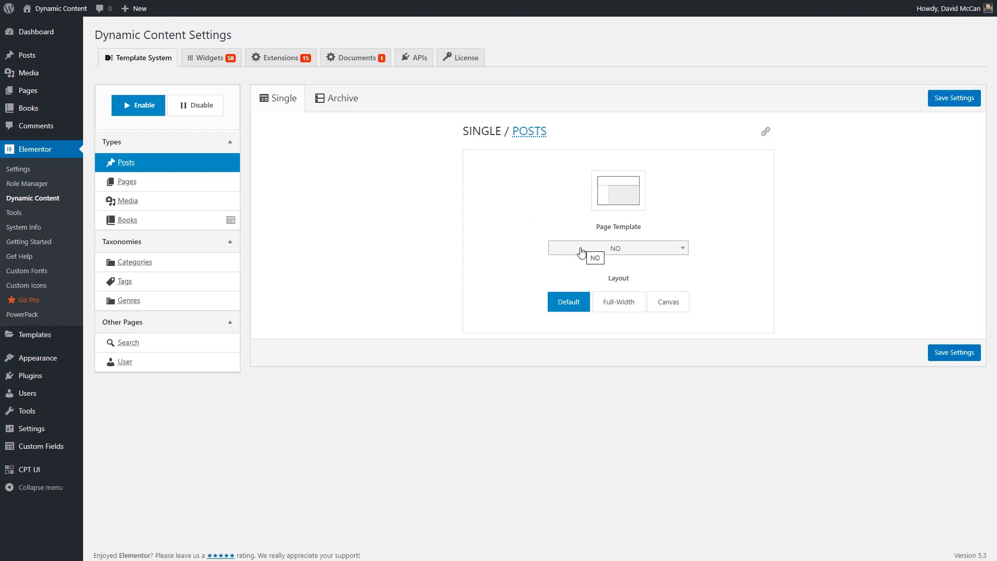
Review the available widgets, extensions and document options in the Dynamic Content settings
left_click(208, 57)
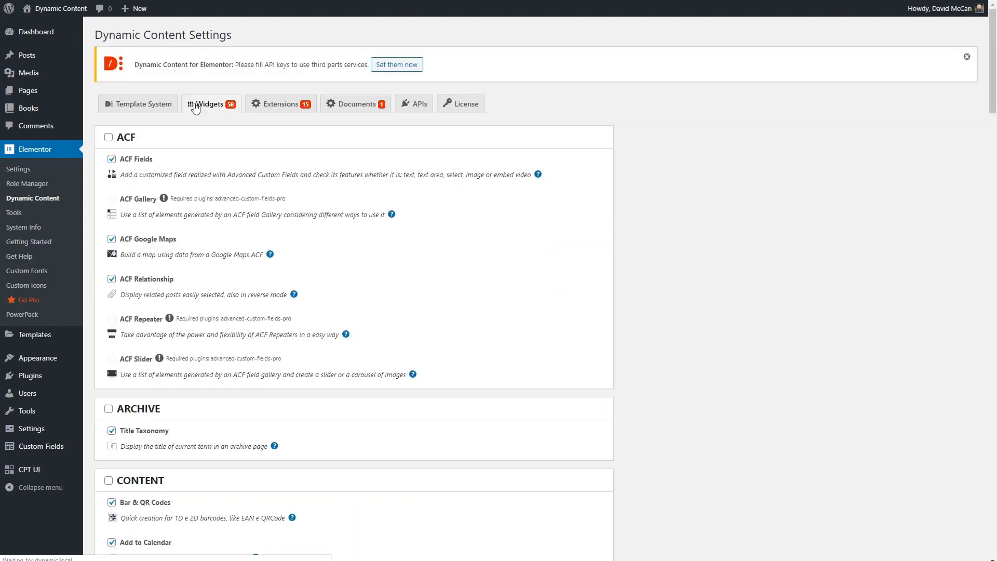
scroll(232, 130, "down", 7)
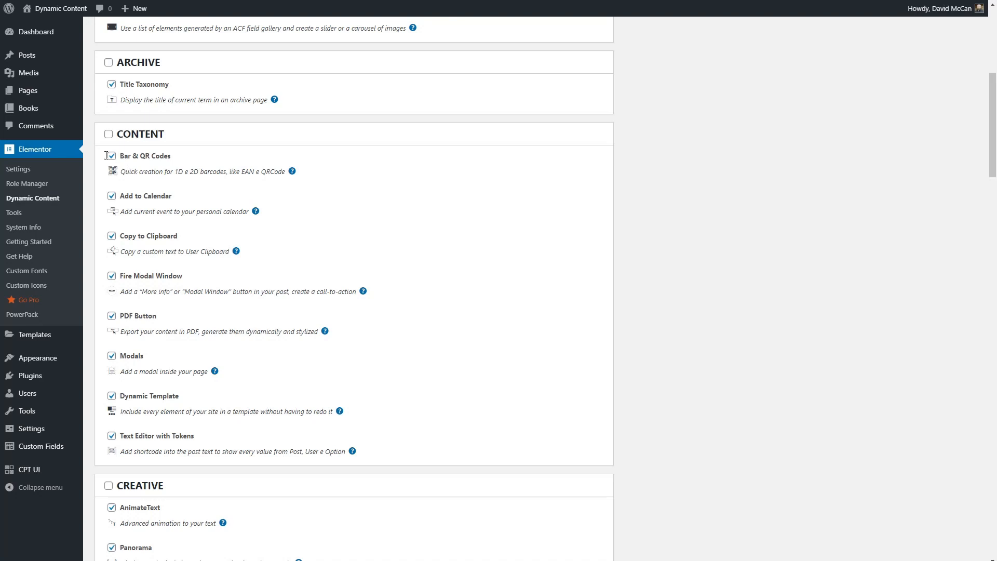
scroll(156, 171, "up", 6)
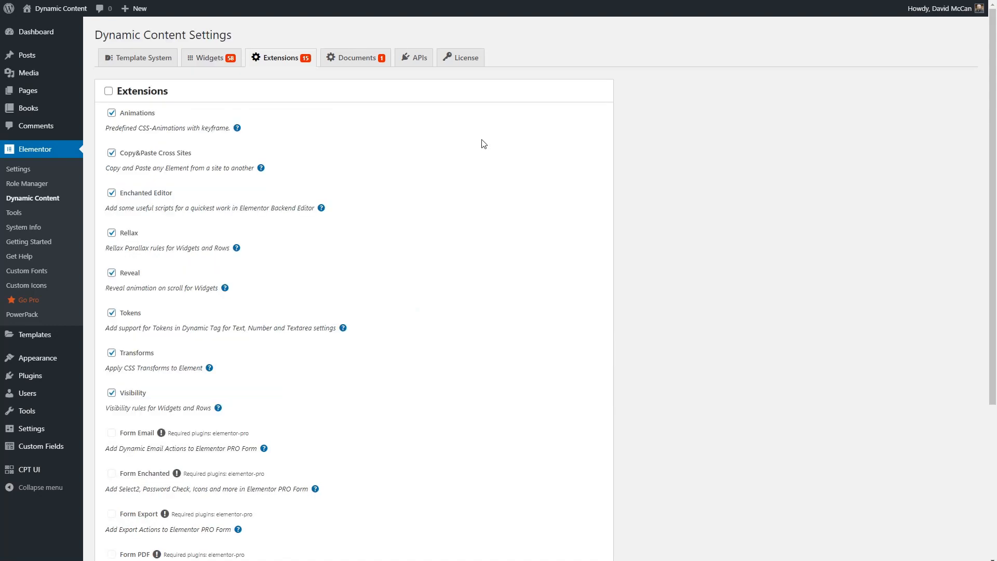
scroll(317, 115, "down", 1)
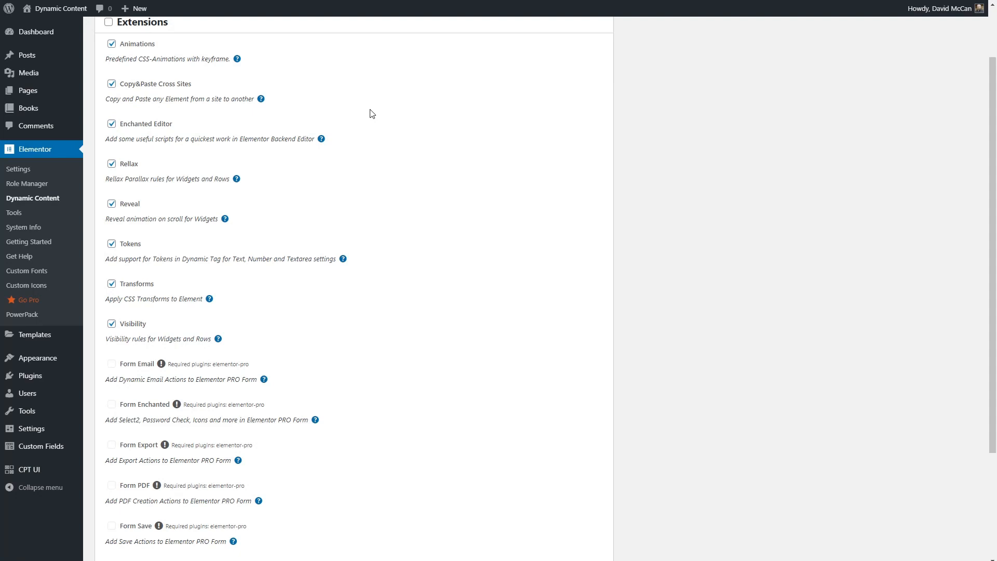
scroll(372, 114, "down", 2)
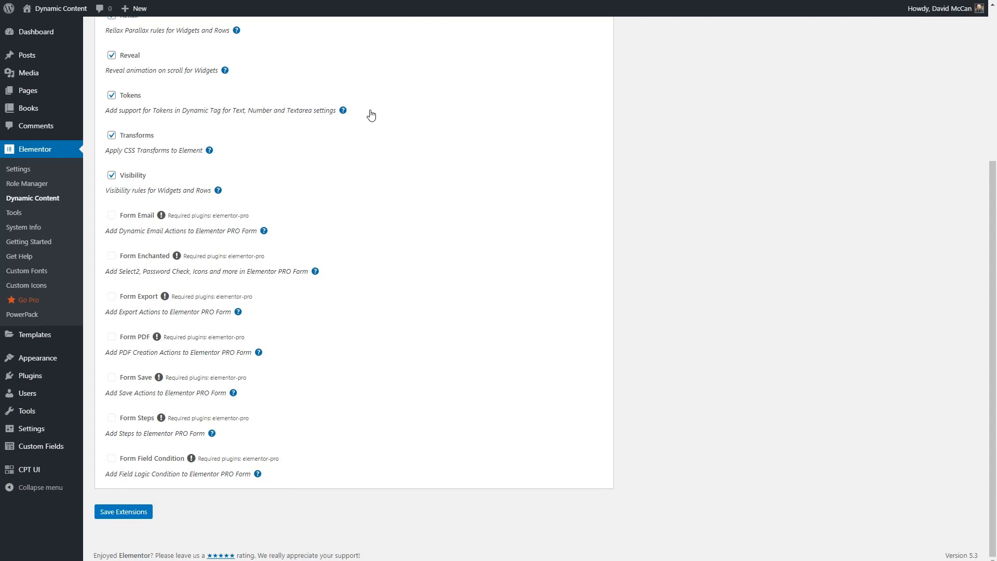
scroll(372, 114, "up", 4)
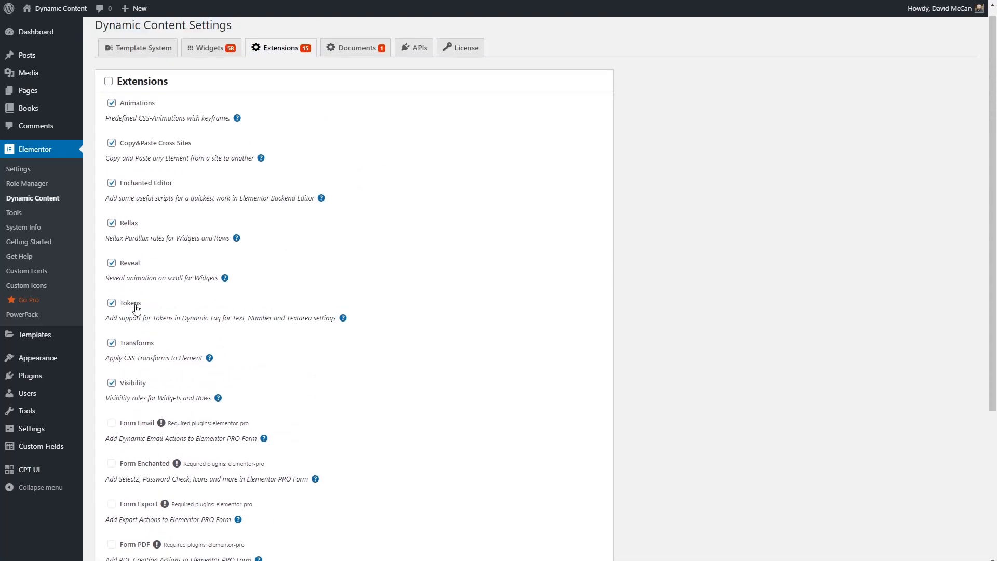
left_click(354, 48)
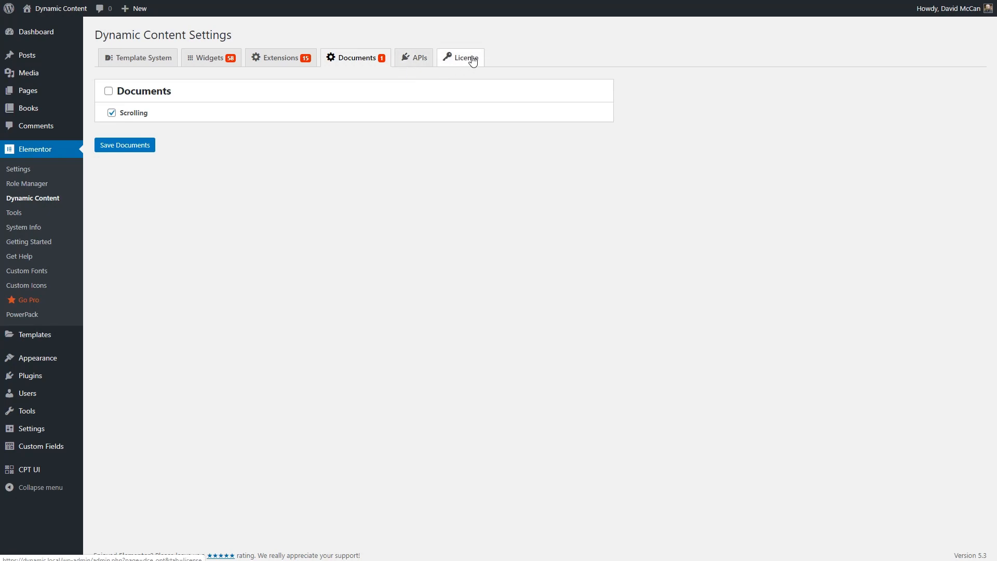
left_click(35, 377)
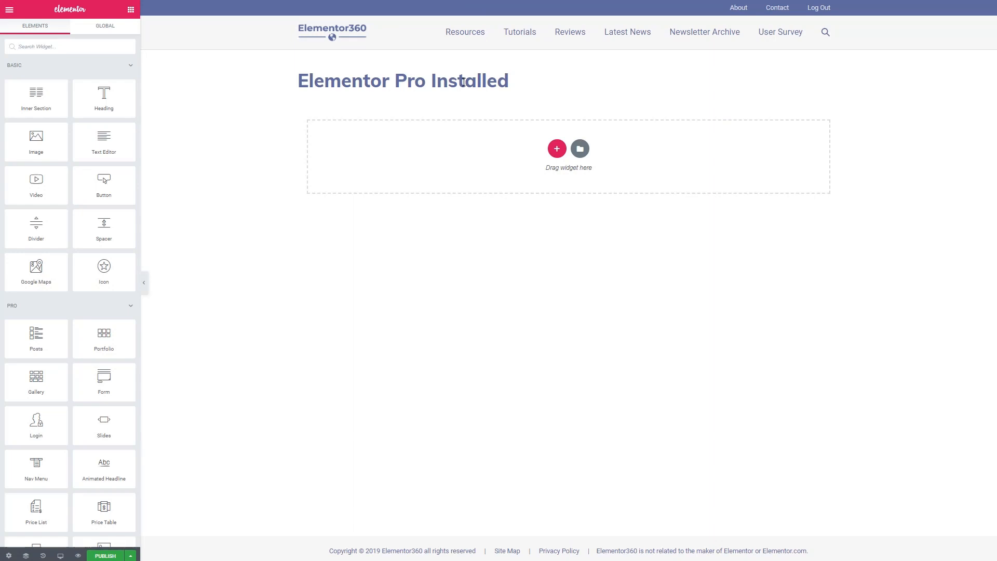
Add a Heading widget and another basic widget to the Elementor Pro Installed page
left_click_drag(104, 98, 339, 148)
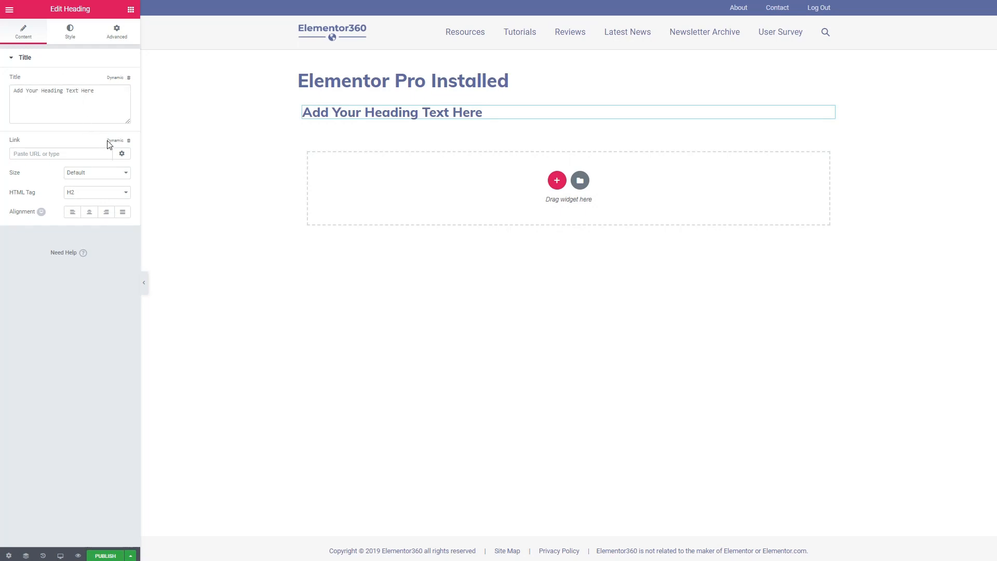
left_click(131, 11)
left_click_drag(101, 190, 300, 210)
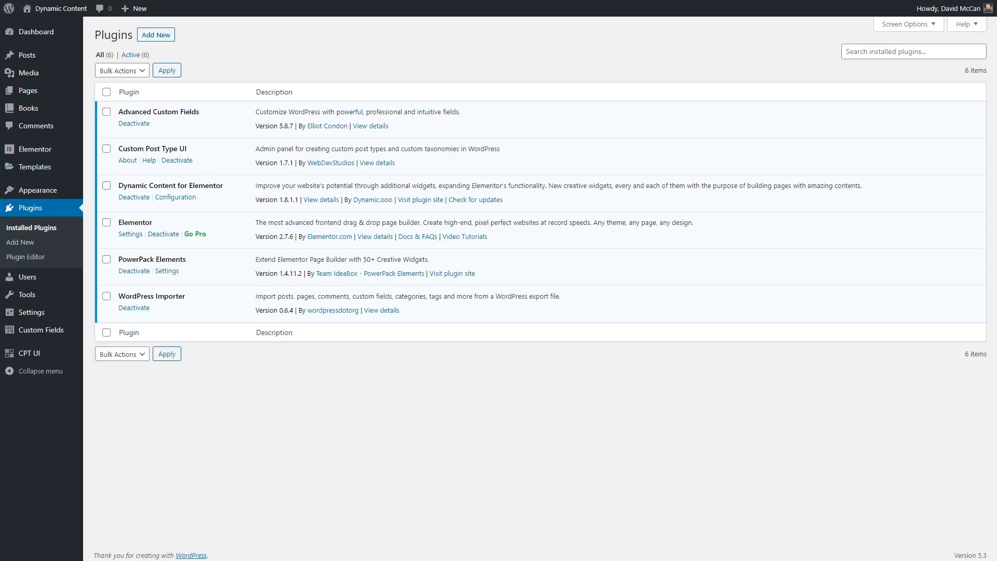
Deactivate the Dynamic Content for Elementor plugin and start a new page titled Elementor Free Only in Elementor
left_click(137, 198)
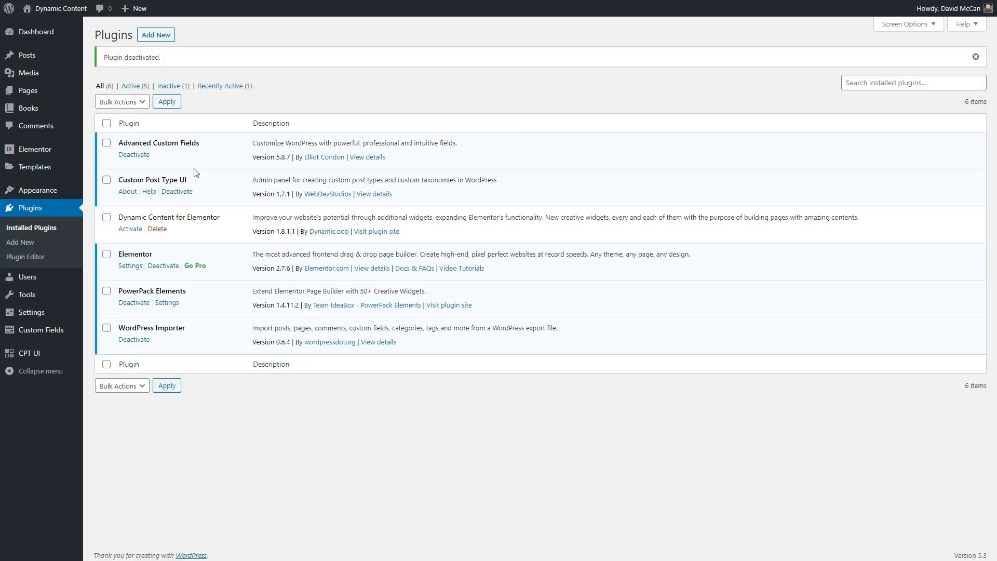
mouse_move(42, 93)
left_click(104, 106)
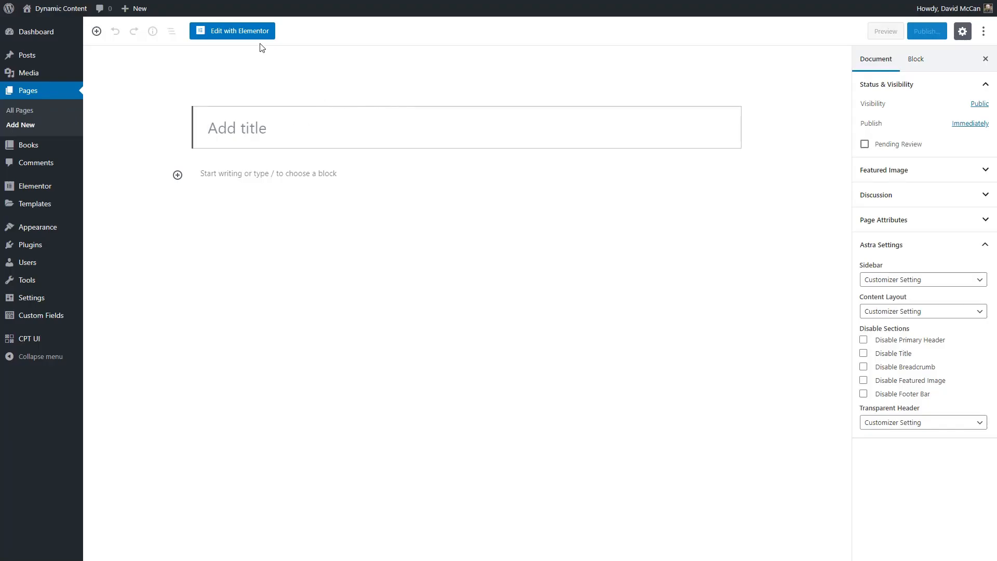
left_click(249, 31)
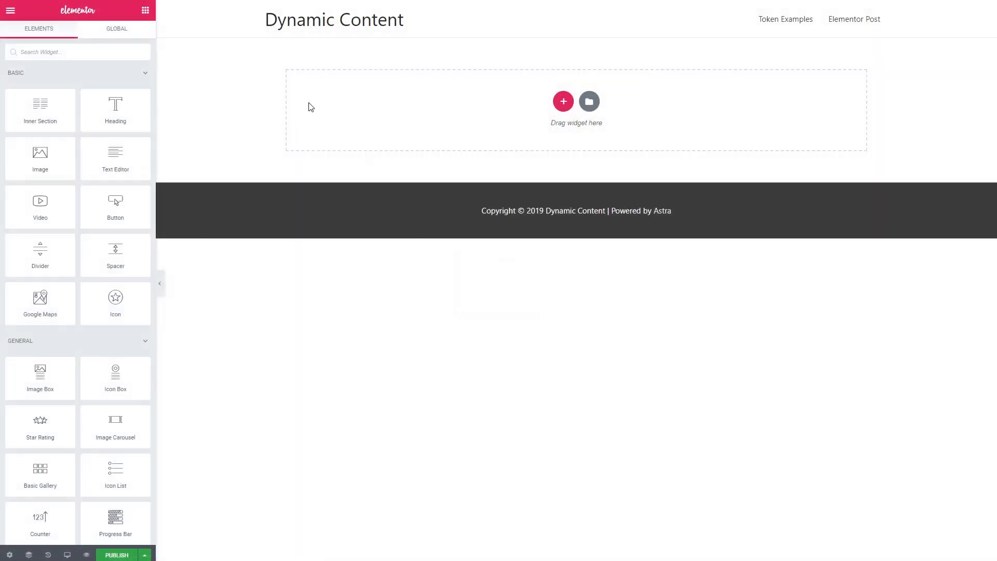
Place a Heading widget to inspect its title settings, and exit to the dashboard without saving the change
left_click_drag(123, 108, 374, 115)
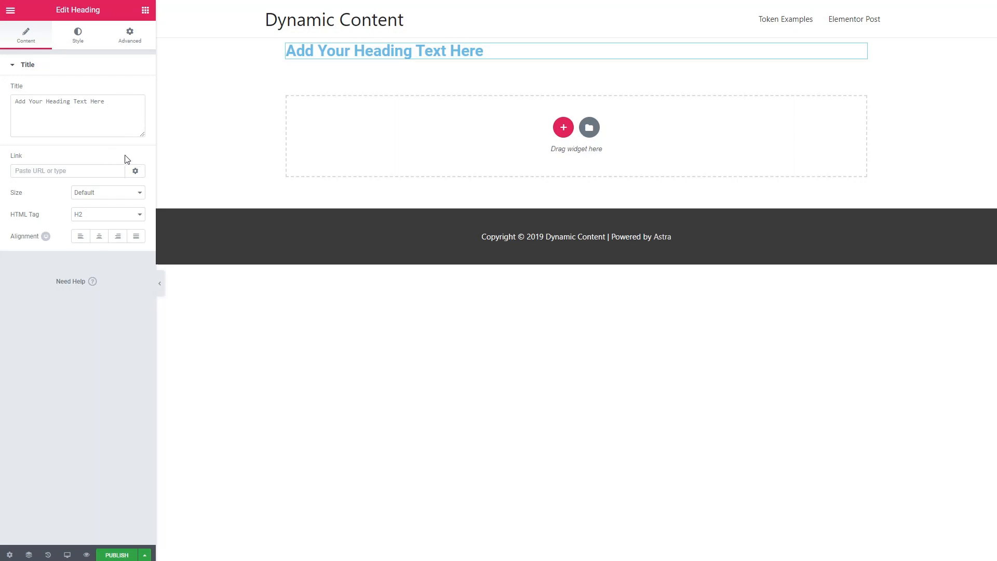
left_click(9, 11)
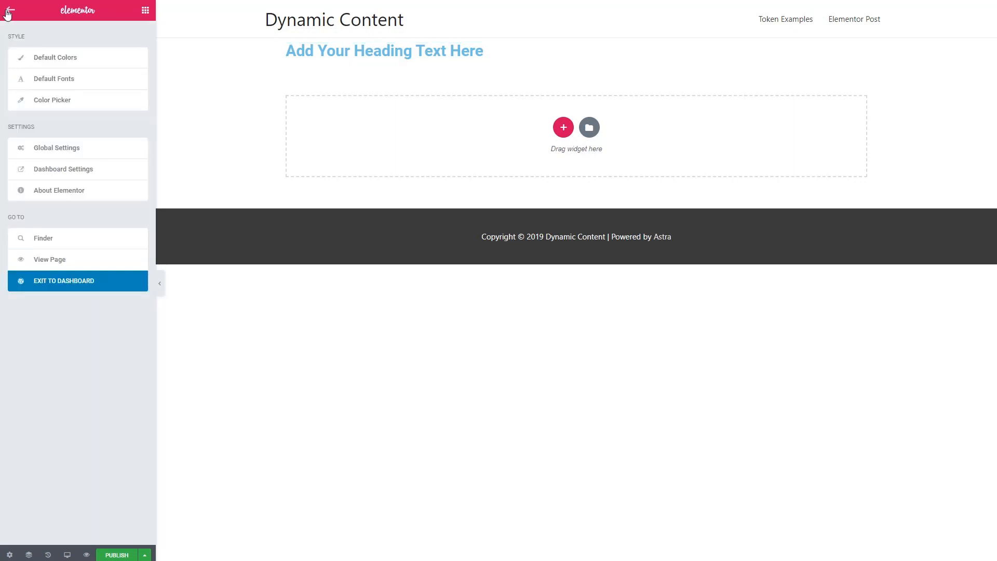
left_click(68, 286)
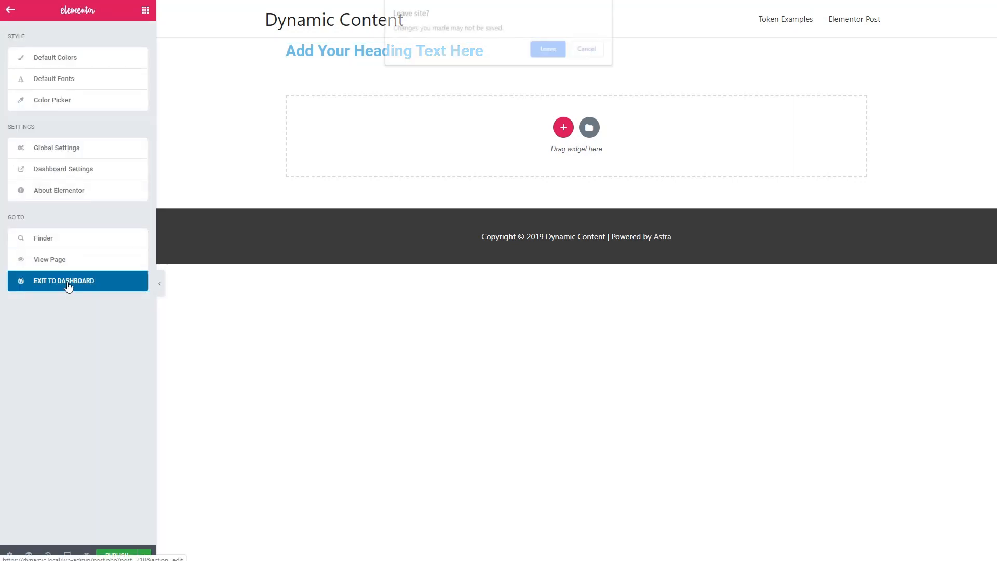
left_click(548, 51)
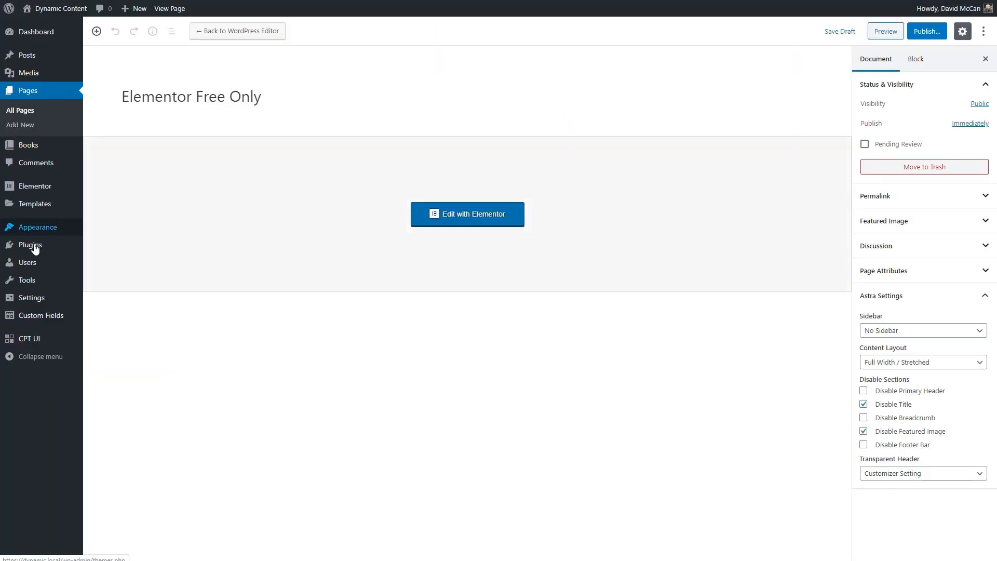
Reactivate the Dynamic Content for Elementor plugin and publish a new page titled Dynamic Options Added
left_click(32, 241)
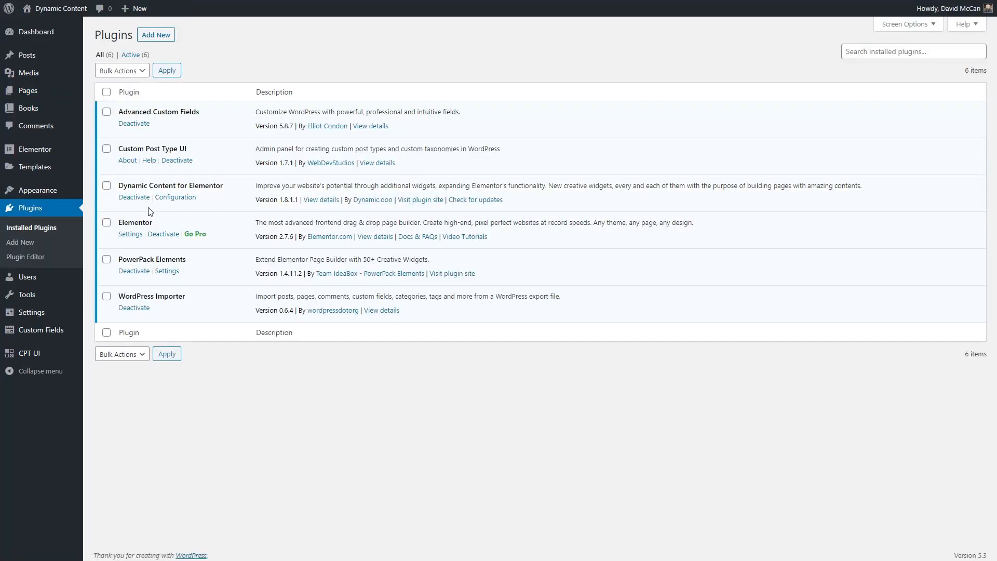
mouse_move(34, 92)
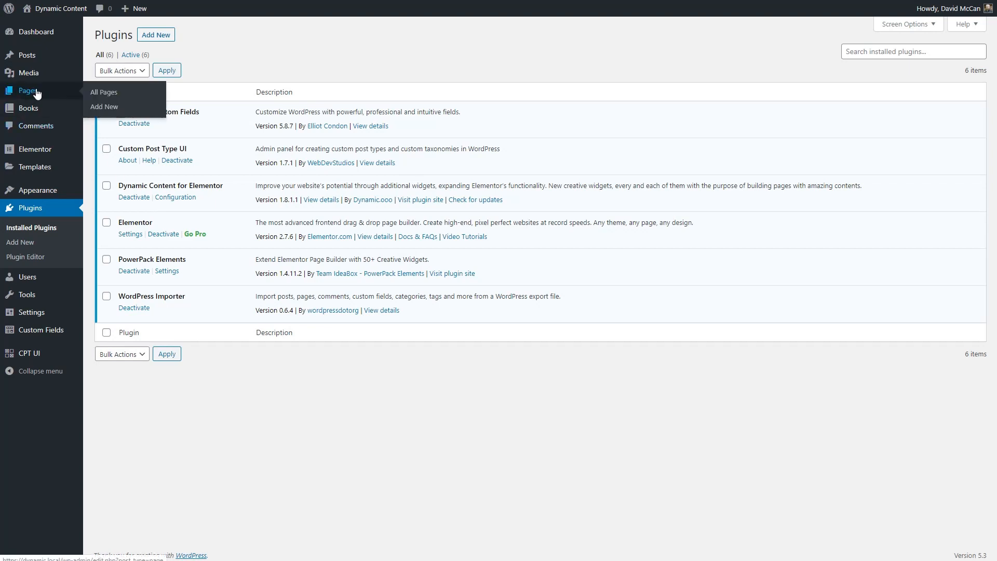
left_click(101, 106)
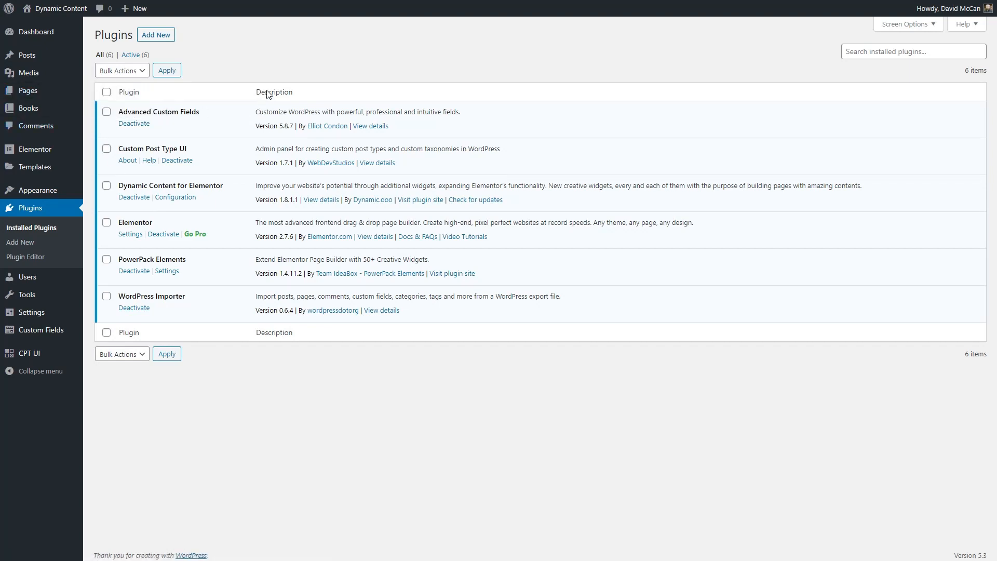
type("Dynamic Options Added")
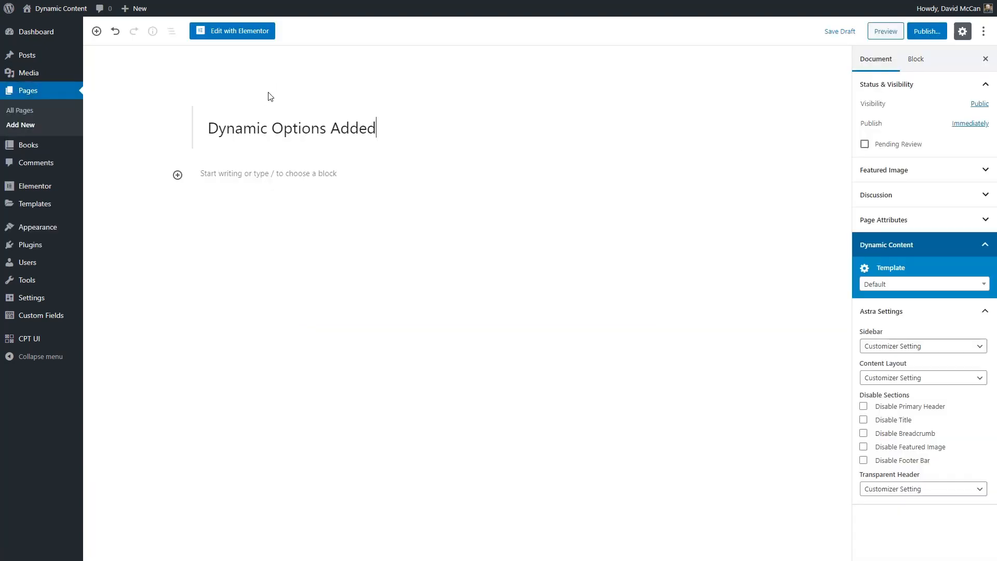
left_click(927, 31)
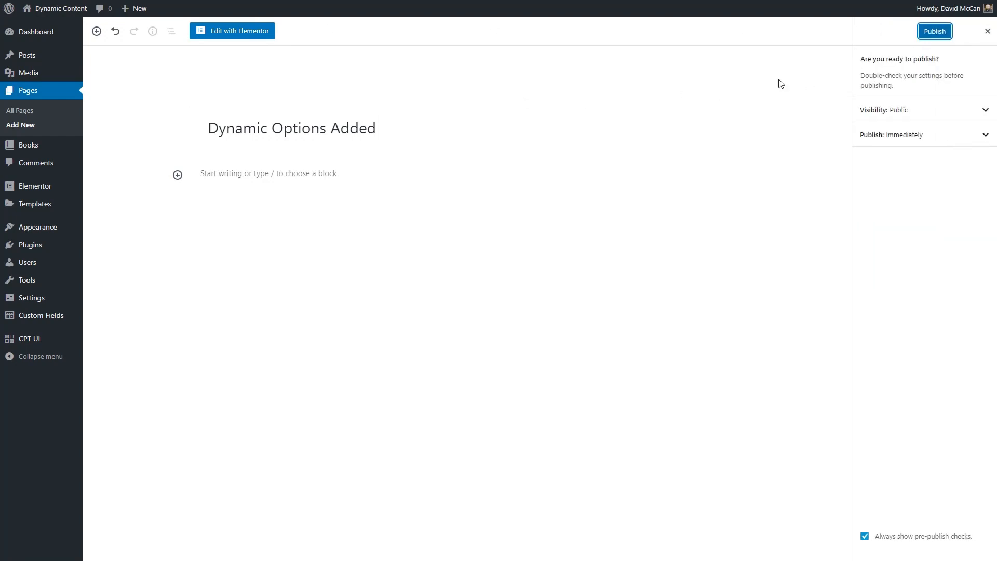
left_click(930, 34)
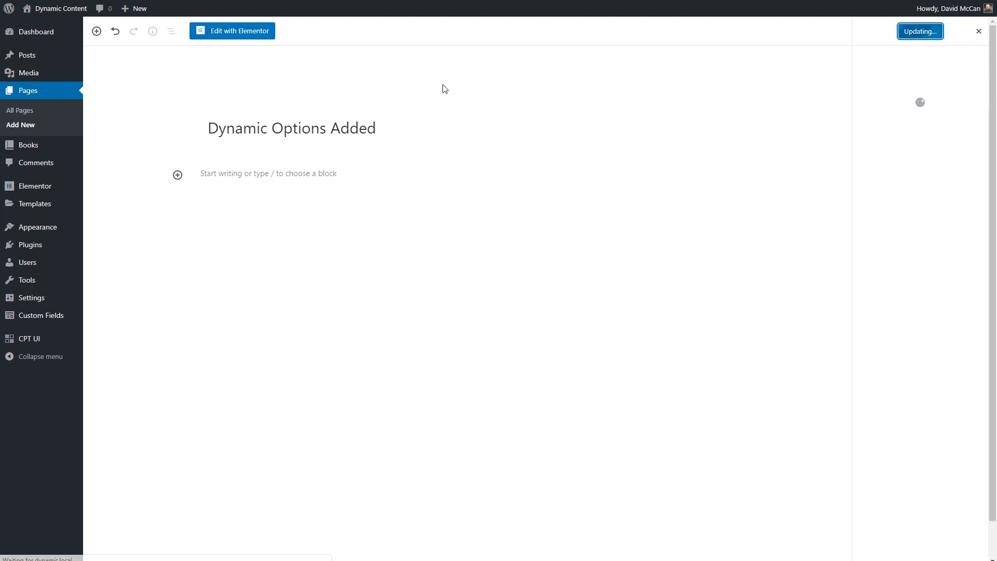
Open the page in Elementor and examine the Dynamic Content widget categories down to the PowerPack elements
left_click(251, 32)
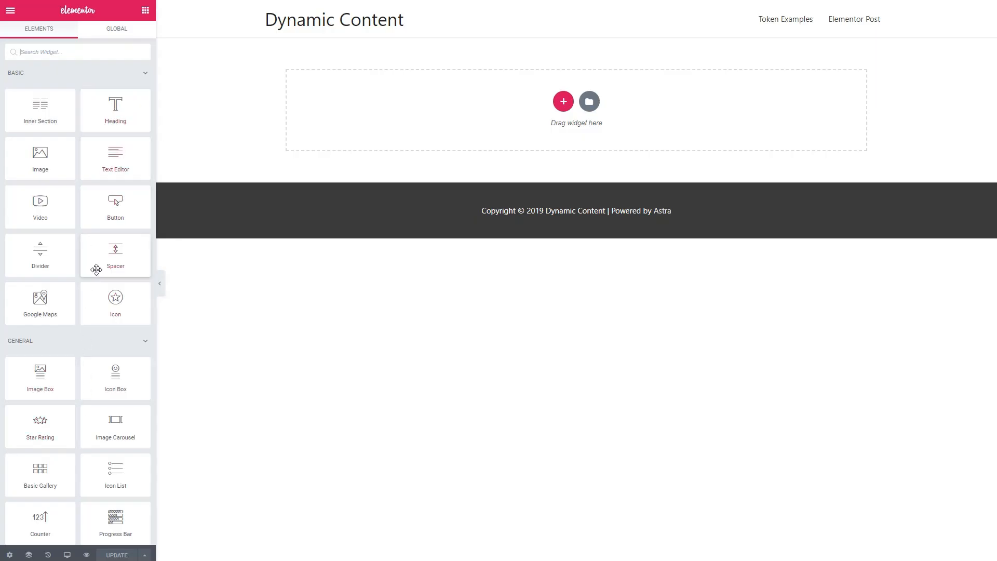
scroll(97, 265, "down", 12)
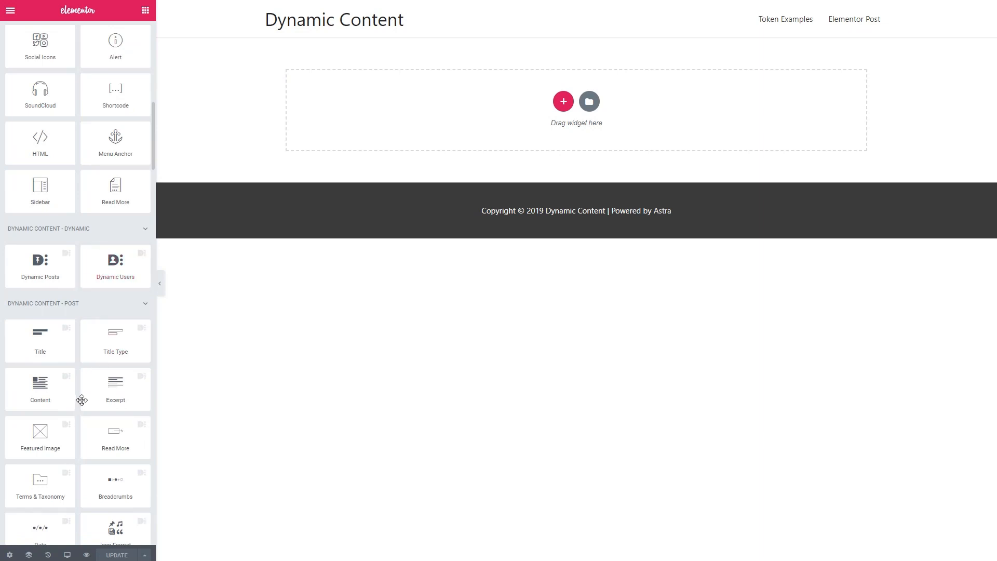
scroll(86, 397, "down", 8)
scroll(109, 387, "down", 8)
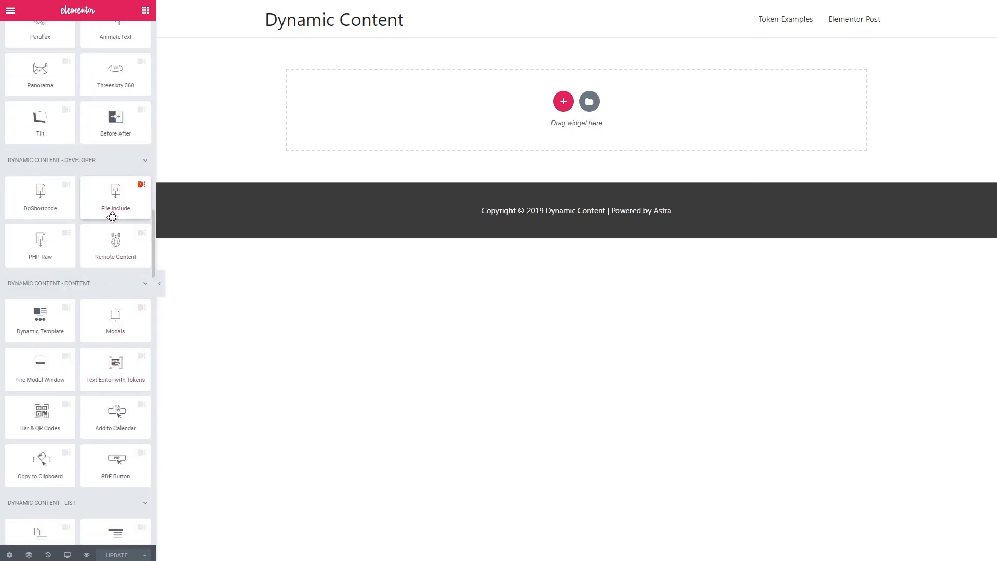
scroll(112, 249, "down", 7)
scroll(108, 279, "down", 8)
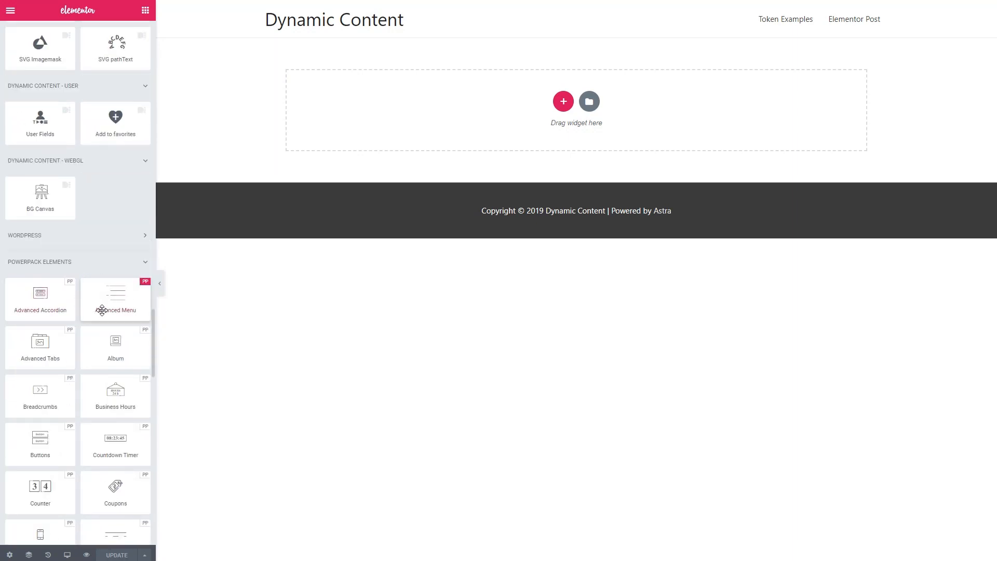
scroll(104, 306, "down", 1)
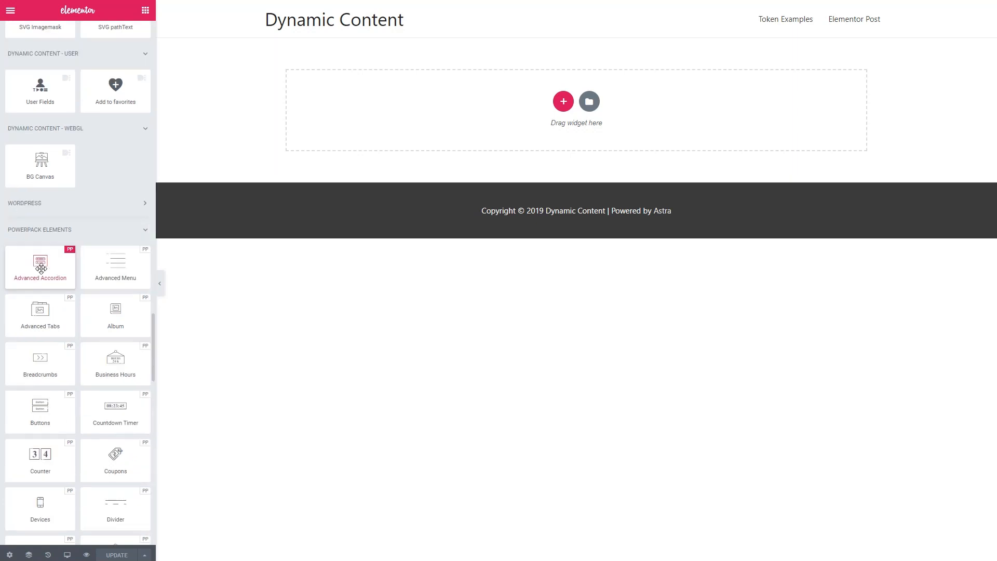
Add the Text Editor with Tokens widget to the empty page and collapse its content section
scroll(98, 274, "up", 4)
scroll(98, 276, "up", 4)
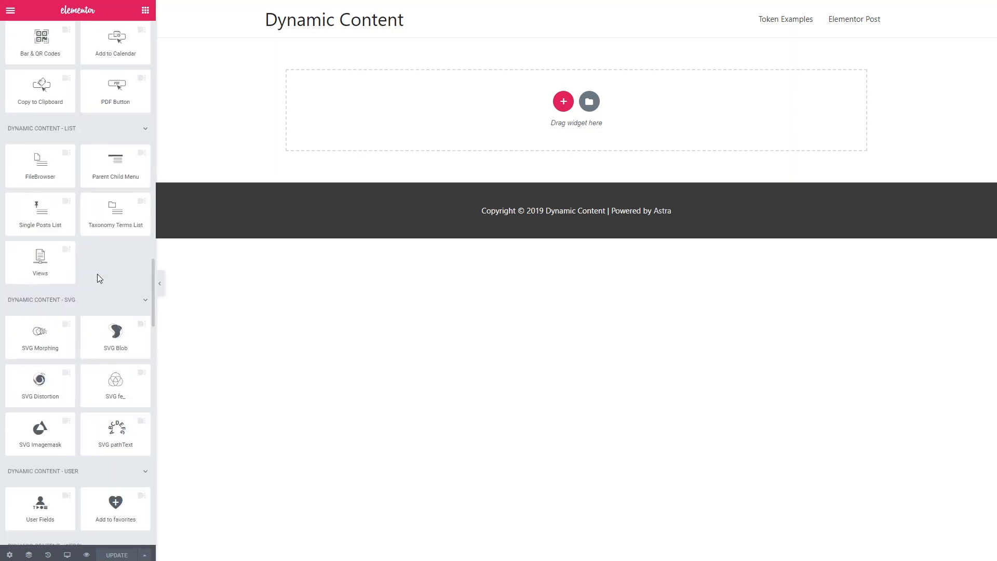
scroll(98, 275, "up", 4)
left_click_drag(112, 217, 412, 110)
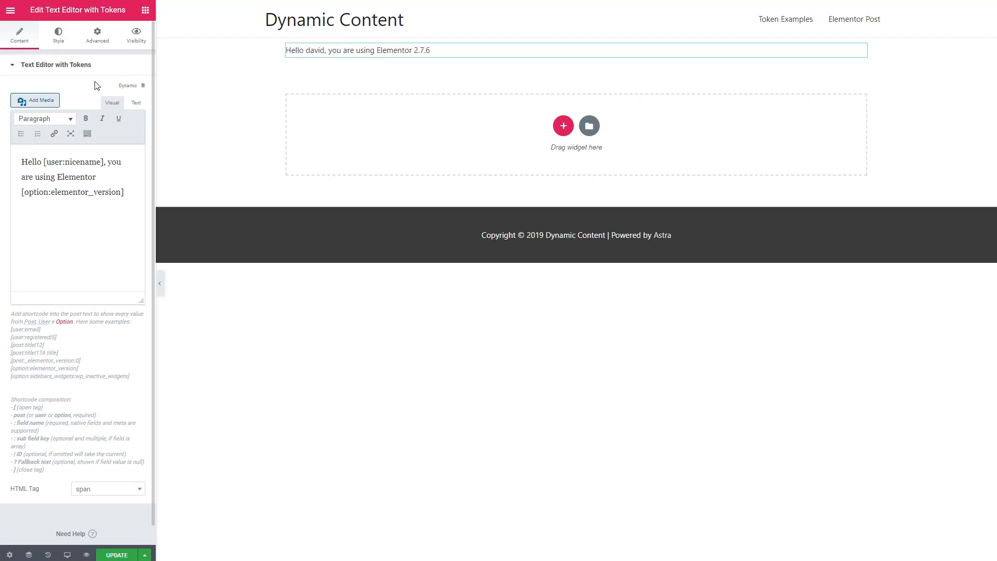
left_click(15, 68)
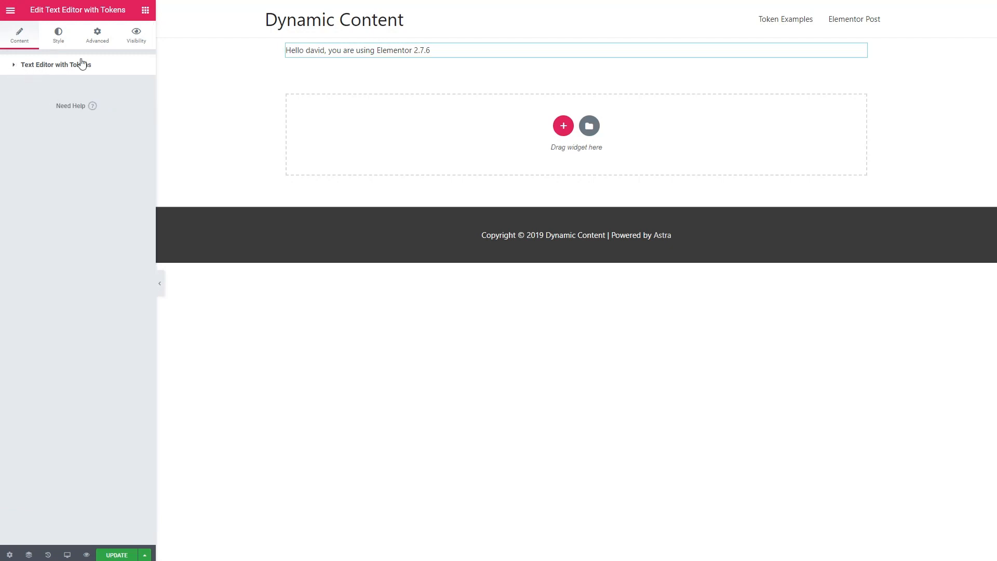
Add a basic Text Editor widget below the token text and collapse its content section
left_click(146, 10)
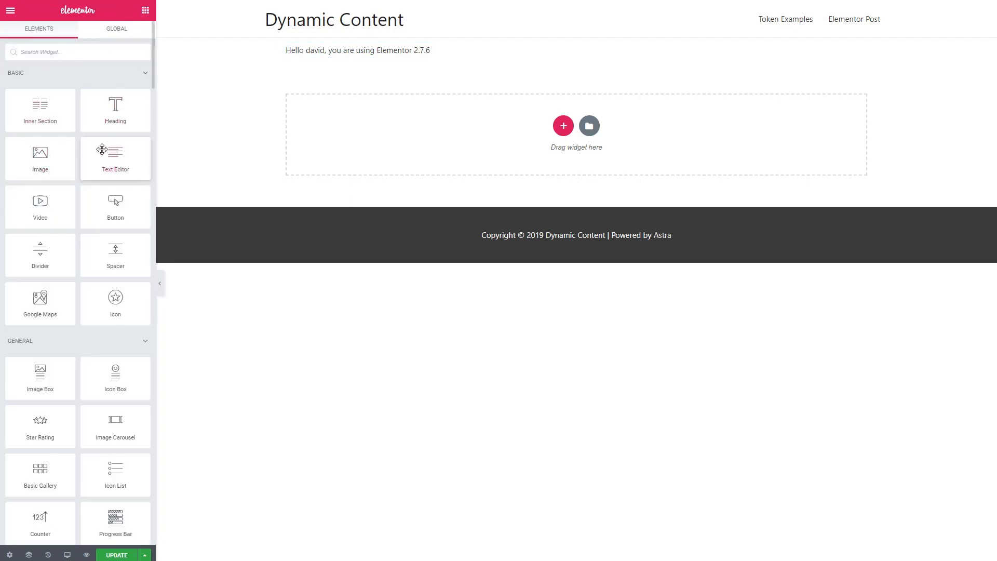
left_click_drag(101, 150, 371, 129)
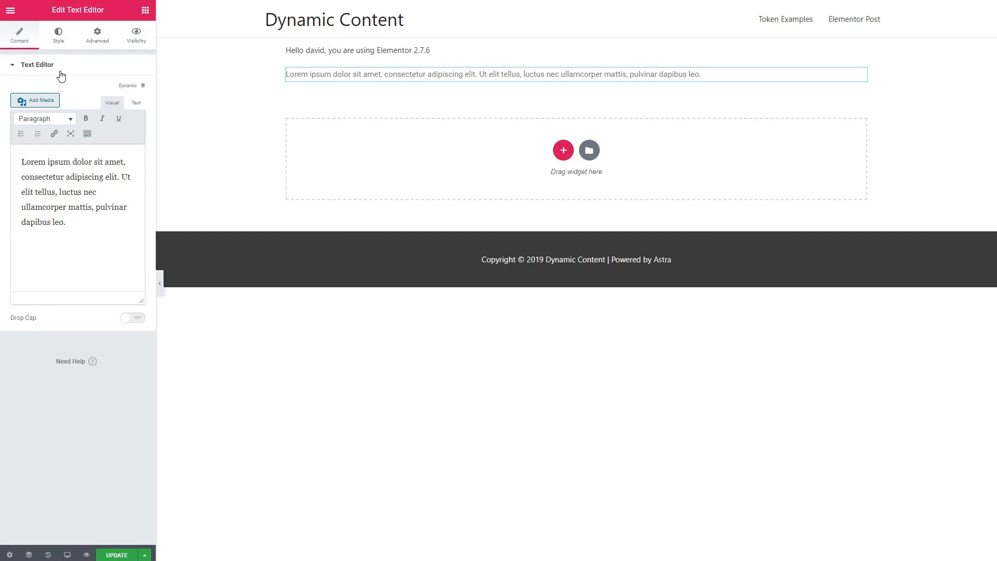
left_click(14, 66)
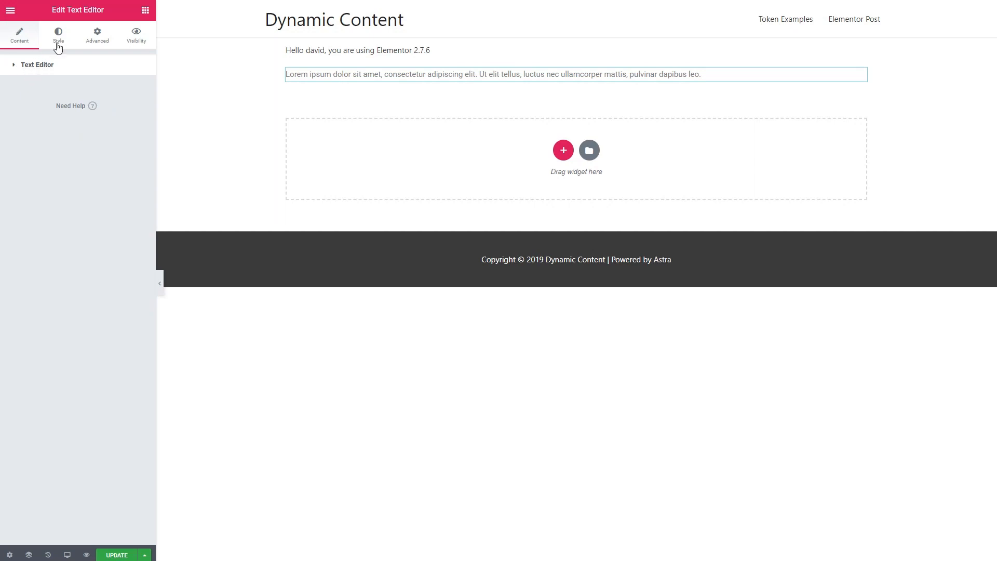
Add the PowerPack Buttons widget below the text editor and open the settings of Button #1
left_click(146, 10)
scroll(104, 172, "down", 15)
scroll(103, 172, "down", 15)
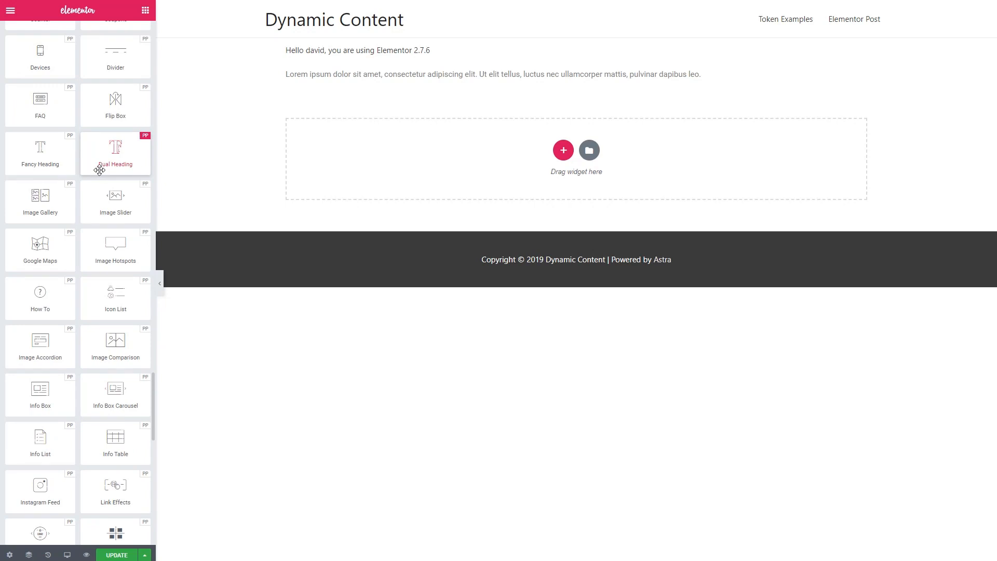
scroll(99, 171, "up", 3)
left_click_drag(38, 104, 318, 163)
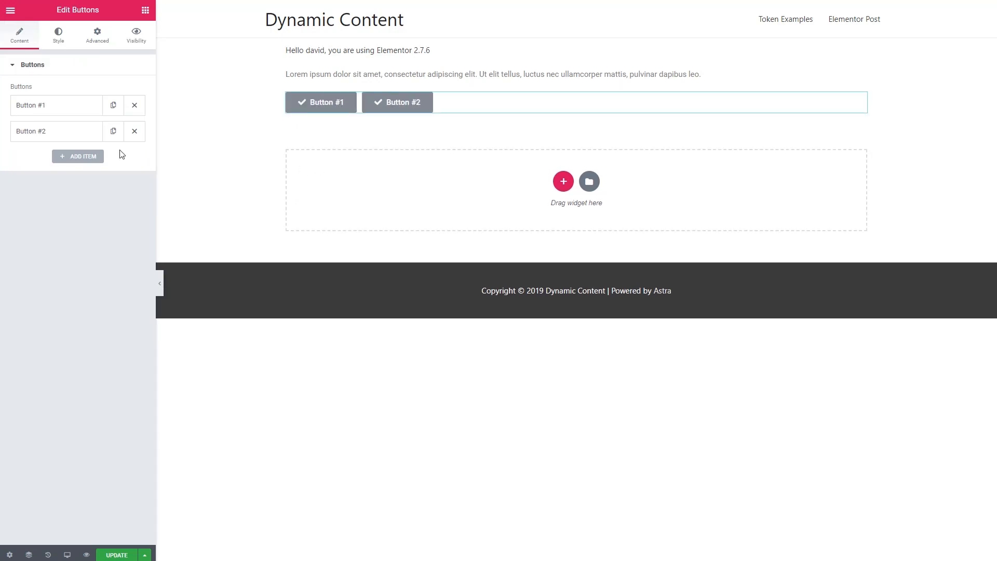
left_click(47, 108)
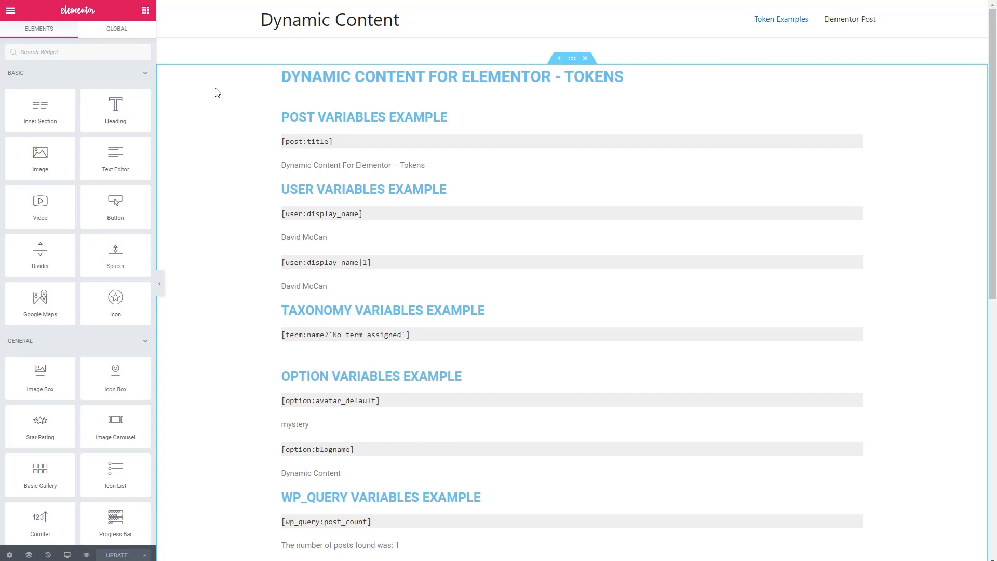
On the token examples page, add a Text Editor widget below the examples, make its content a dynamic Token, and open the token settings
scroll(240, 79, "down", 8)
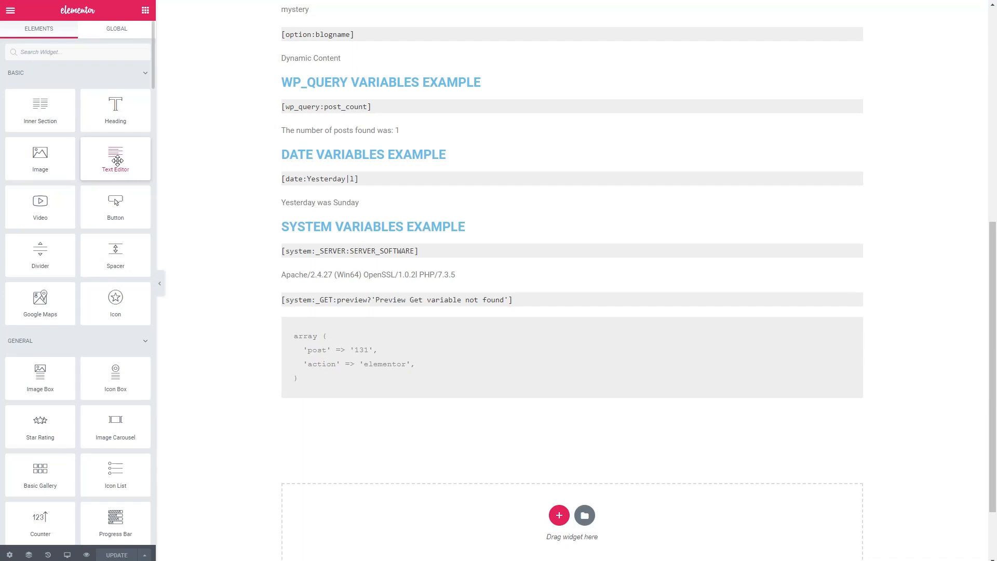
left_click_drag(117, 159, 317, 511)
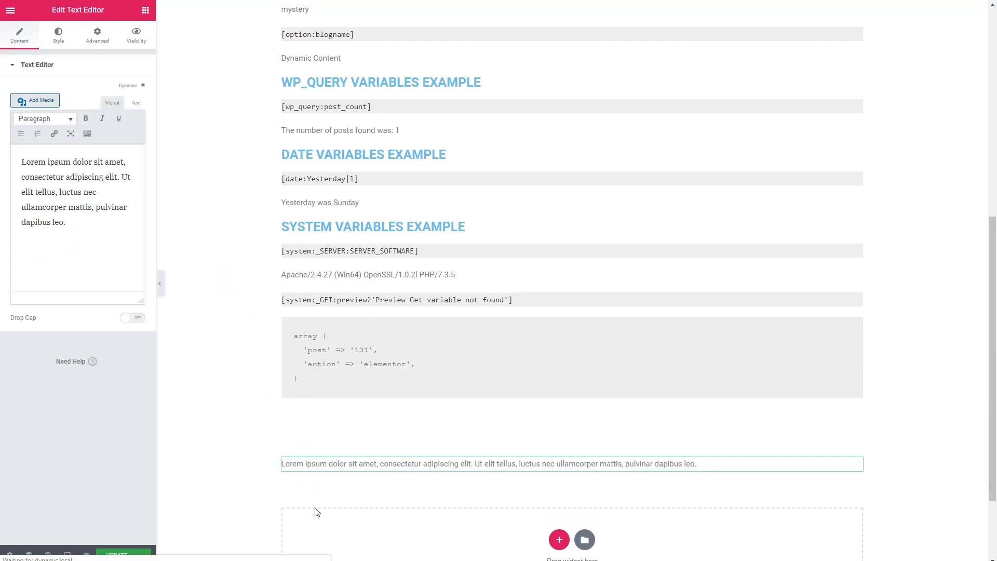
left_click(135, 85)
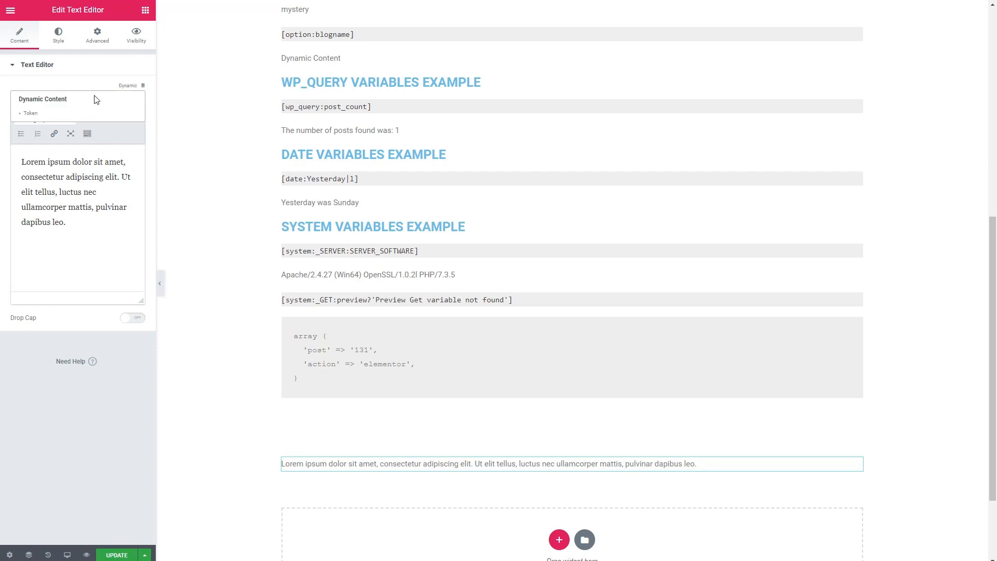
left_click(36, 113)
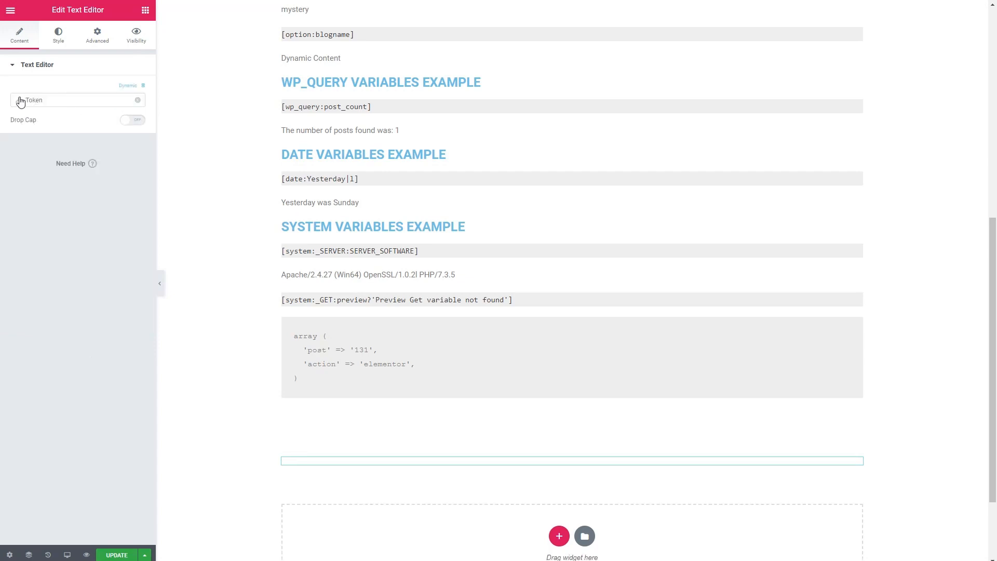
left_click(21, 102)
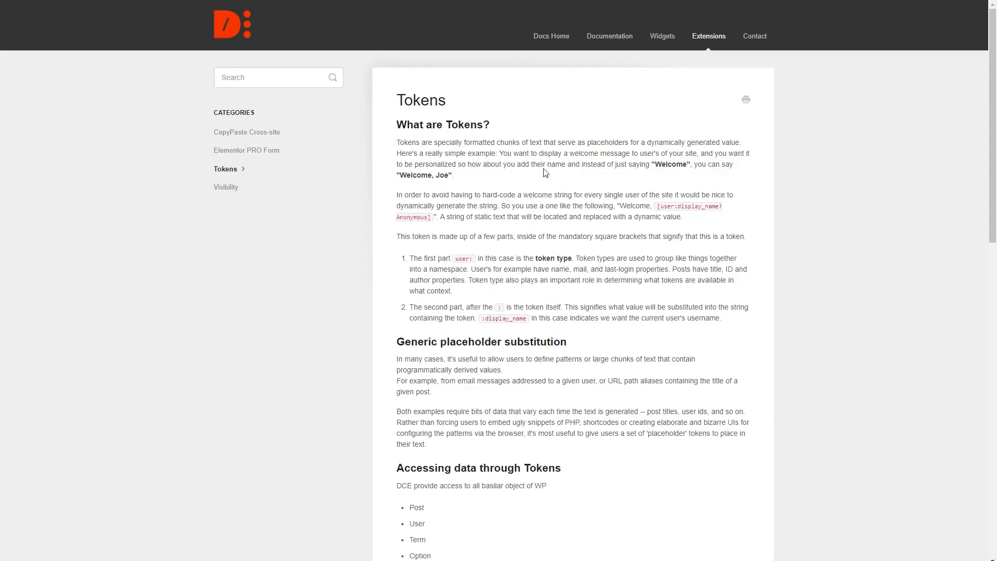
Read the Tokens documentation on accessing data, shortcode composition and complete examples
scroll(545, 160, "down", 3)
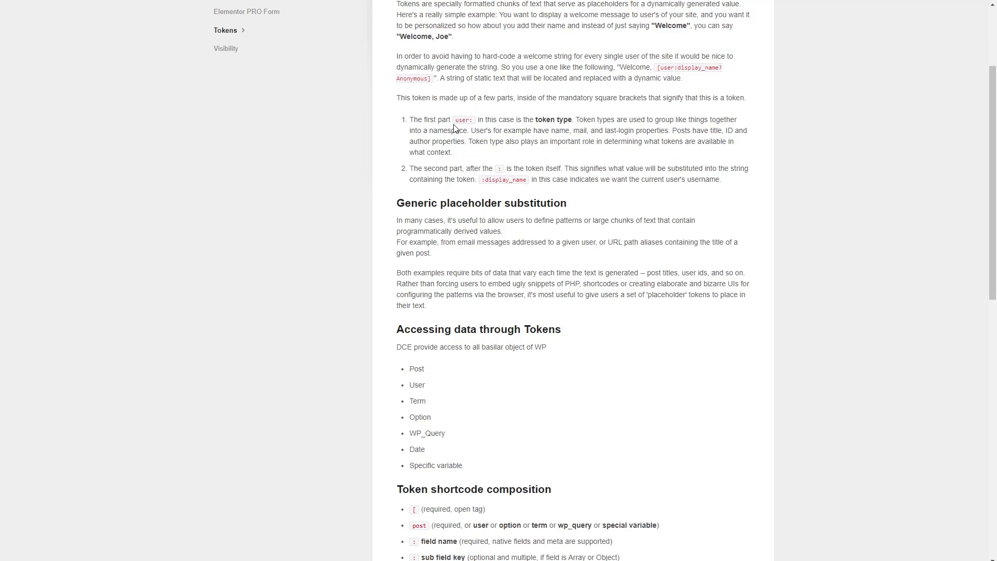
scroll(455, 128, "down", 3)
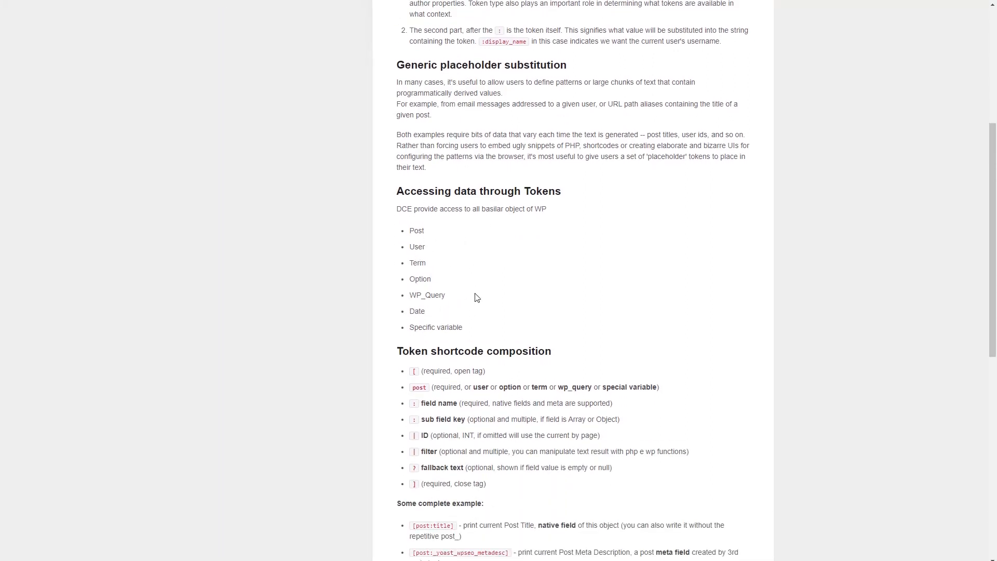
scroll(470, 268, "down", 3)
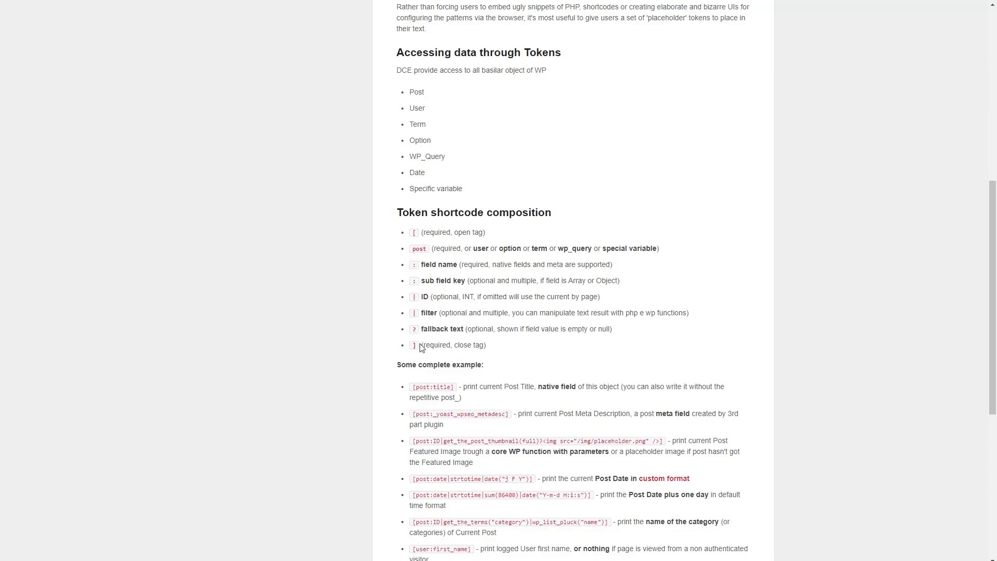
scroll(452, 329, "up", 4)
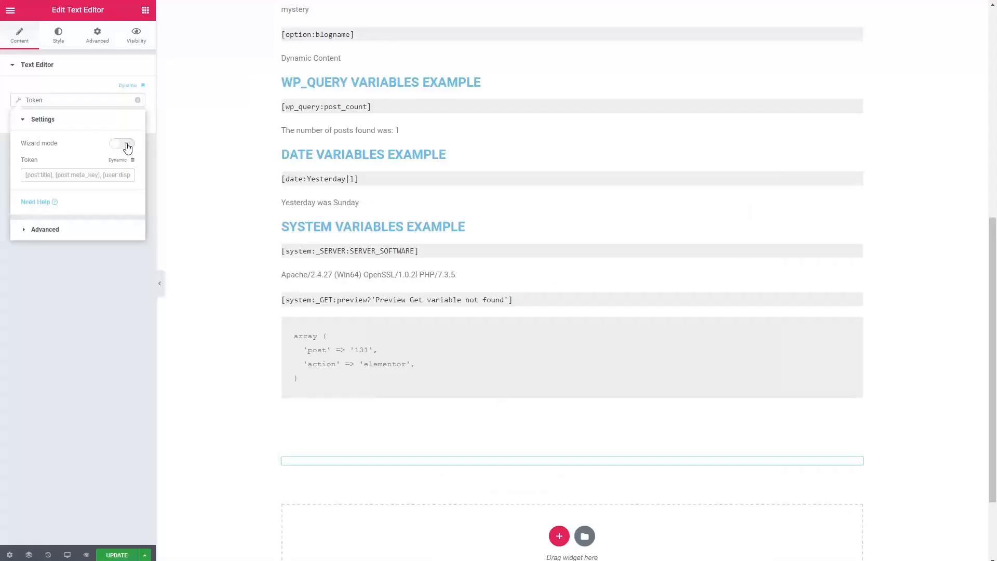
Build a token in wizard mode using the Post object's Title field and turn on its code display
left_click(127, 146)
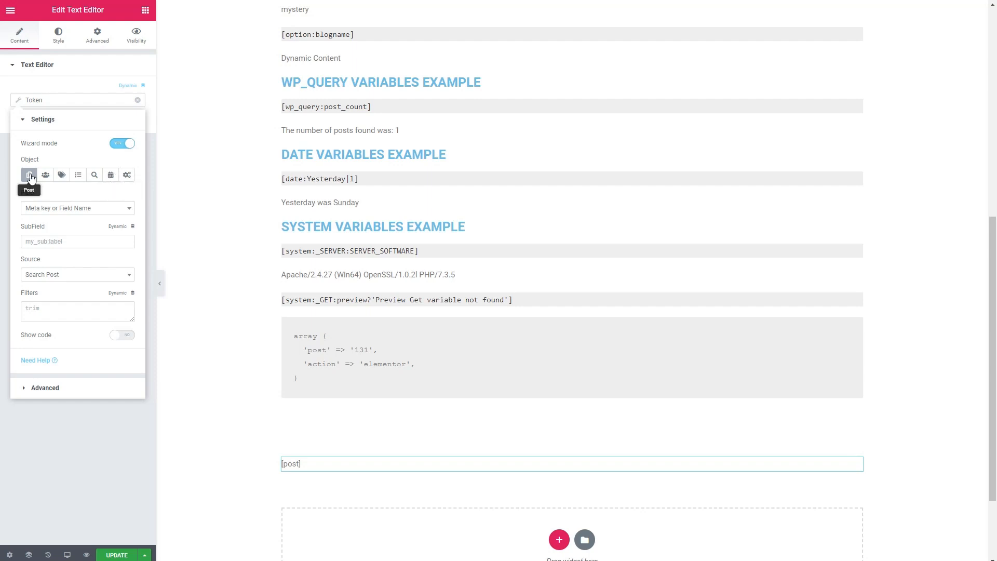
left_click(46, 210)
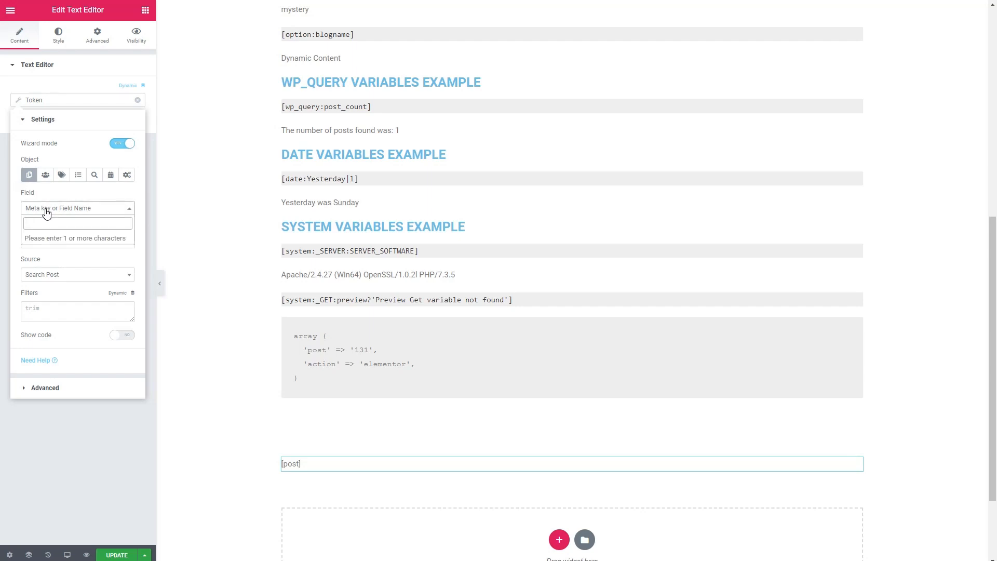
type("post")
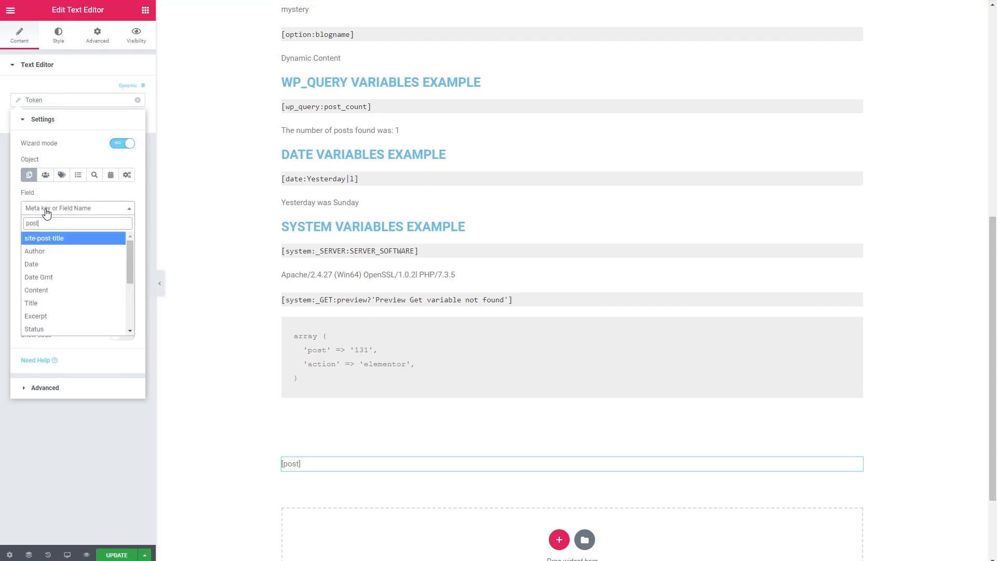
type(":")
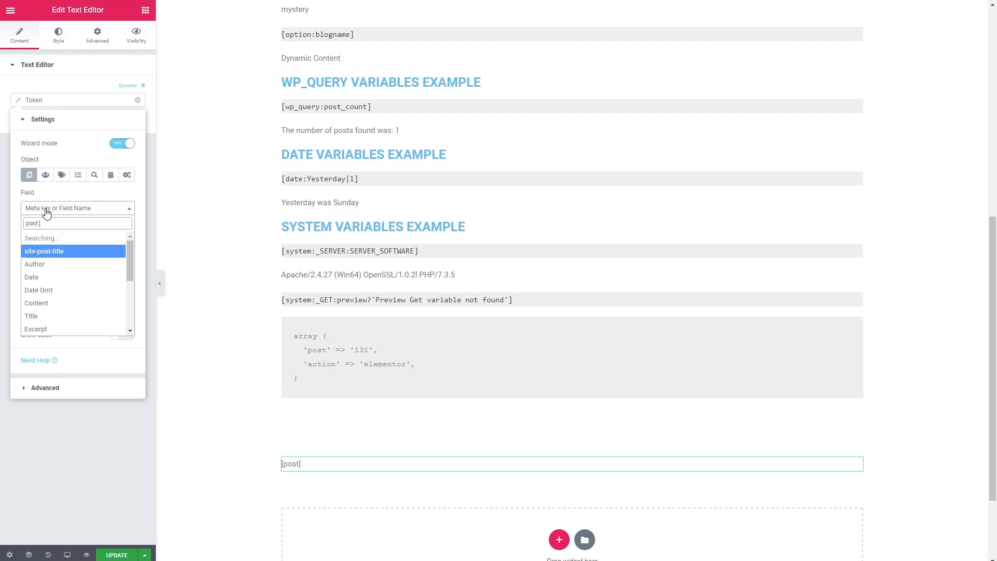
key("BackSpace")
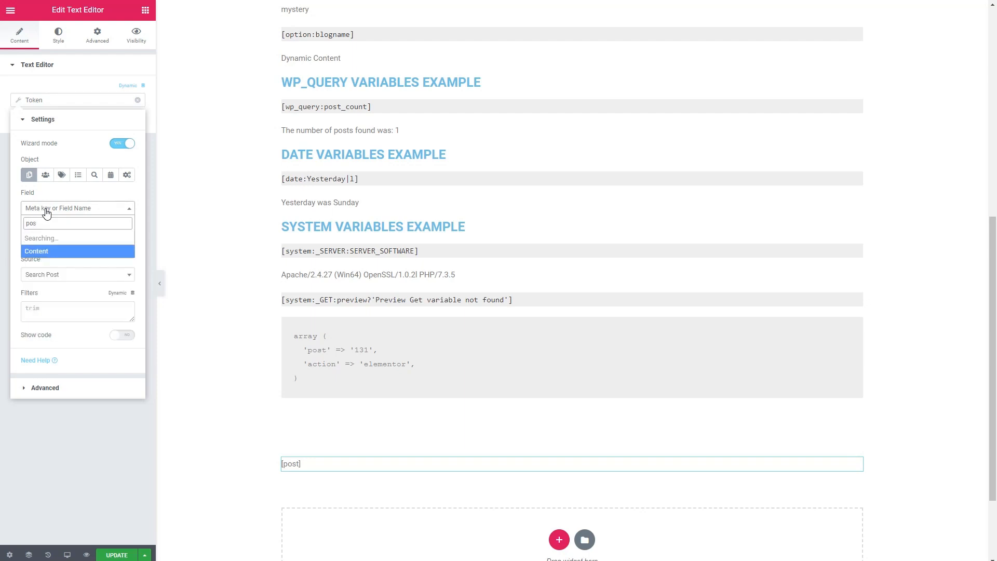
key("BackSpace")
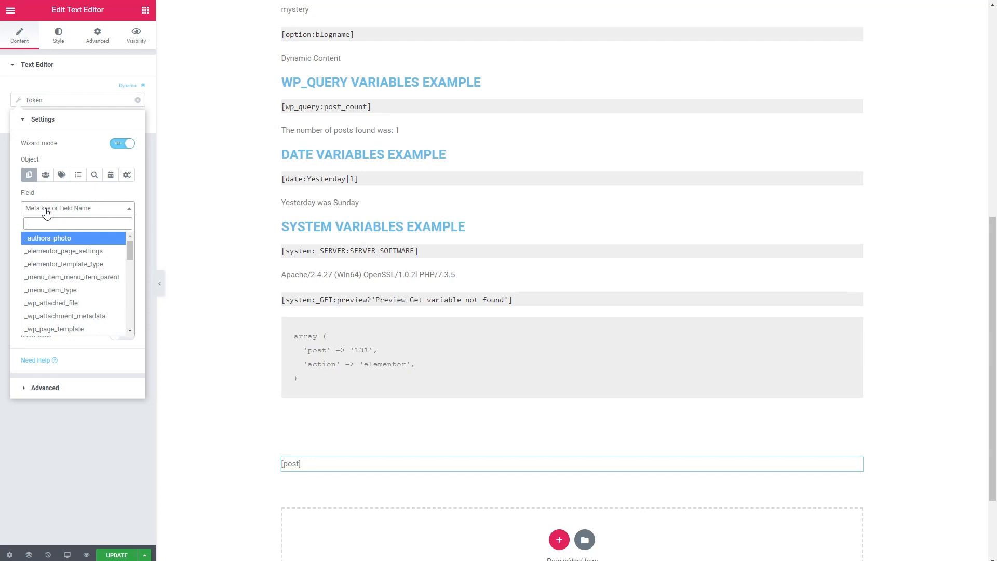
scroll(76, 244, "down", 5)
scroll(76, 244, "down", 5)
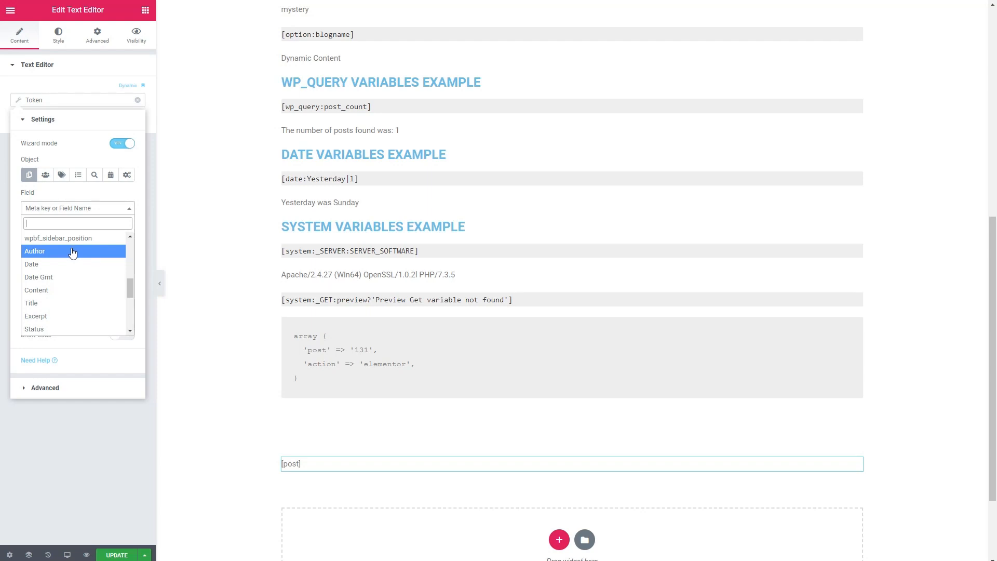
scroll(72, 253, "down", 3)
scroll(72, 253, "up", 2)
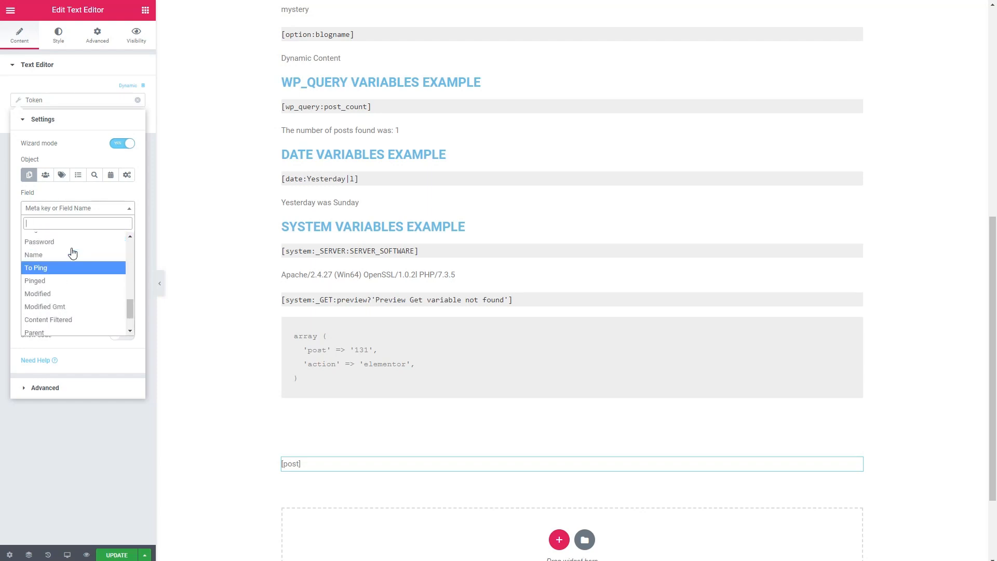
scroll(72, 253, "up", 3)
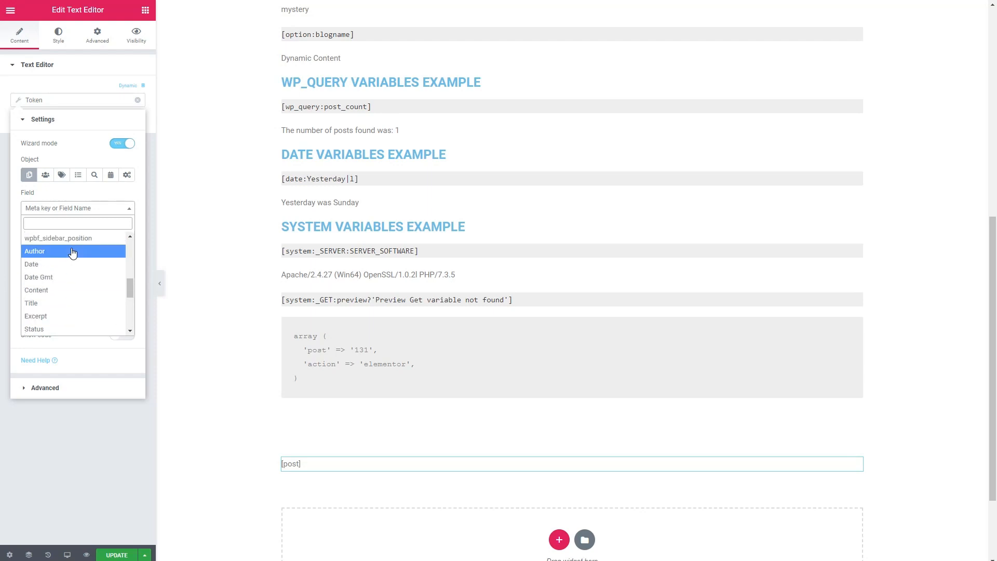
left_click(45, 307)
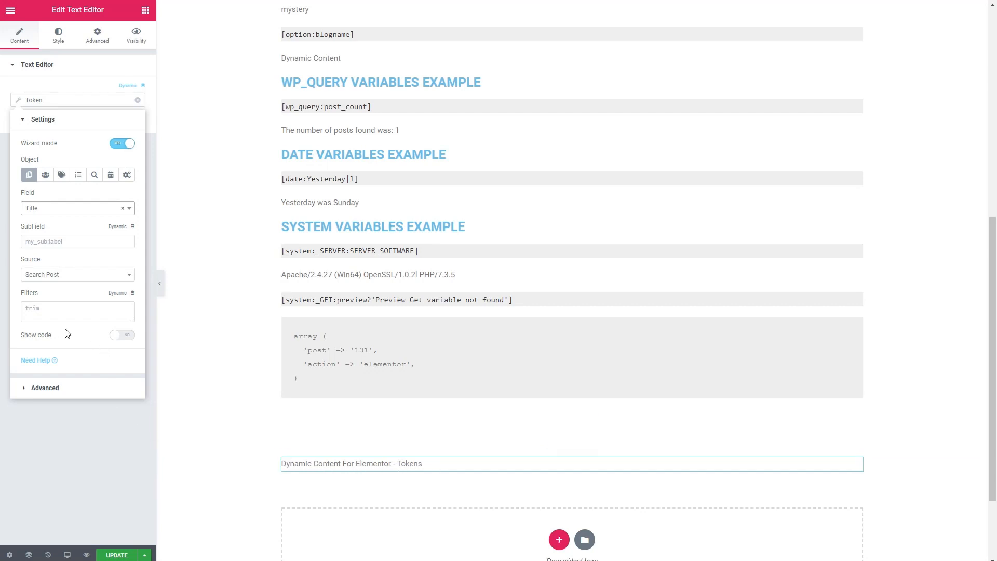
left_click(128, 336)
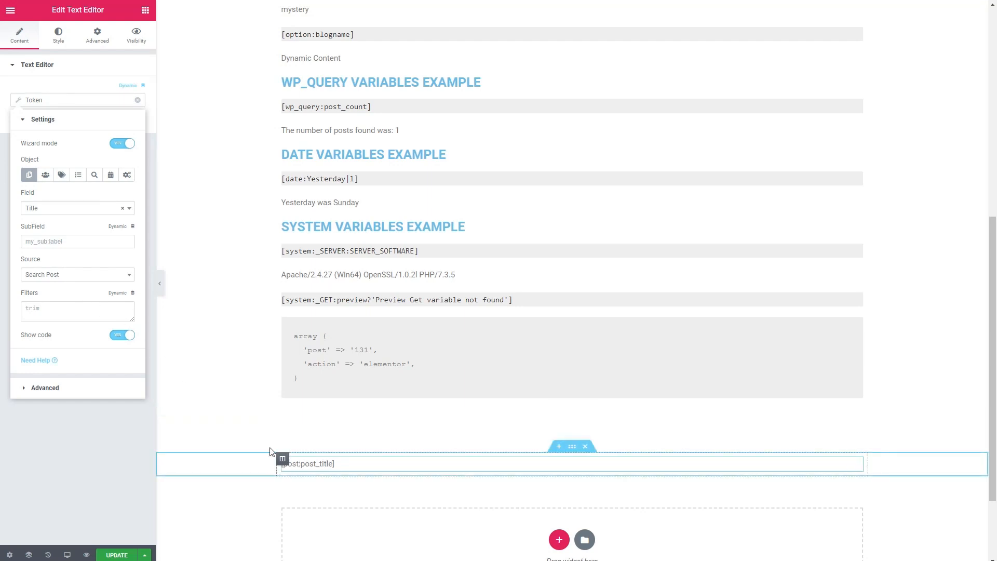
Turn off wizard mode and enter the token [post:title] manually
left_click(116, 144)
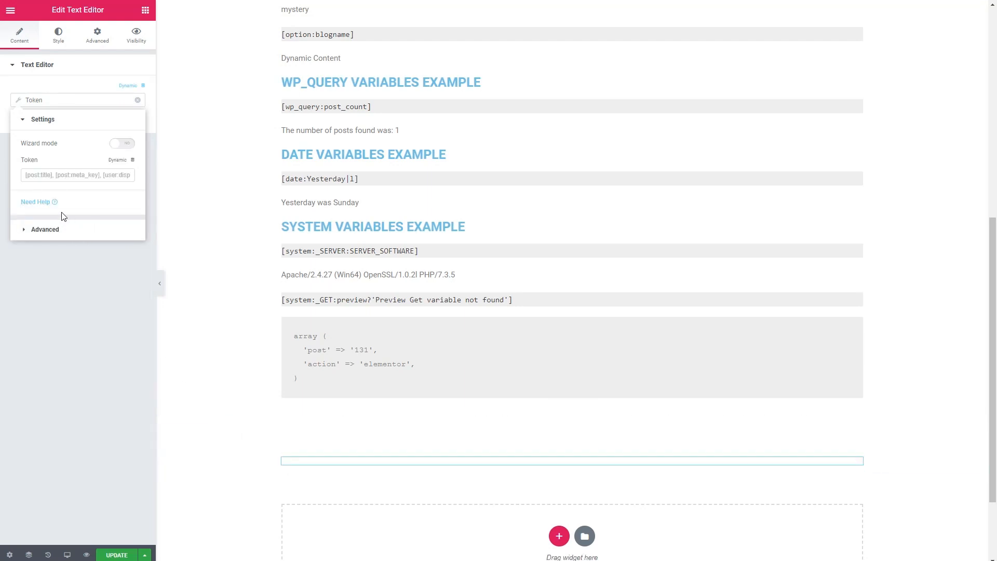
left_click(46, 173)
type("[po")
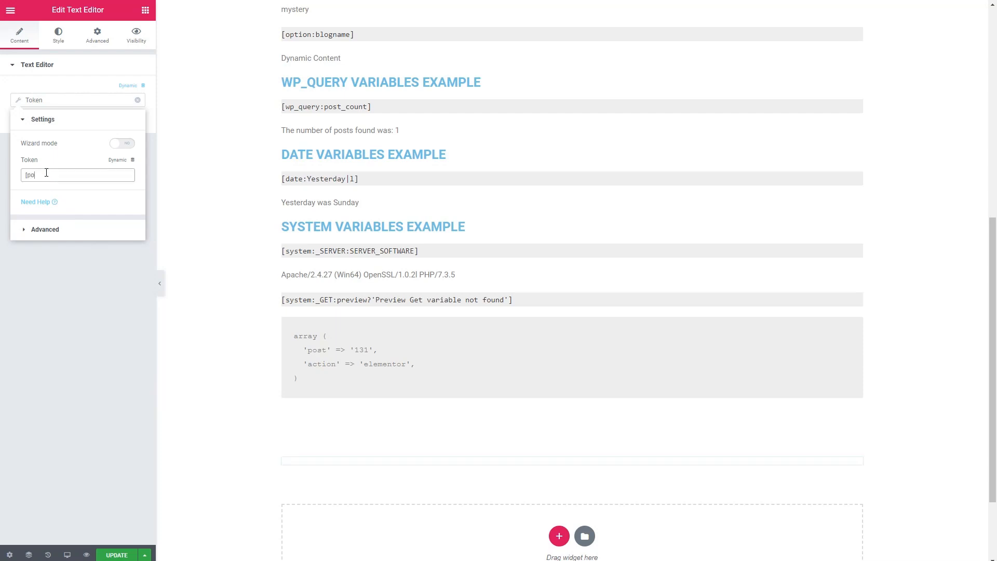
type("st:title]")
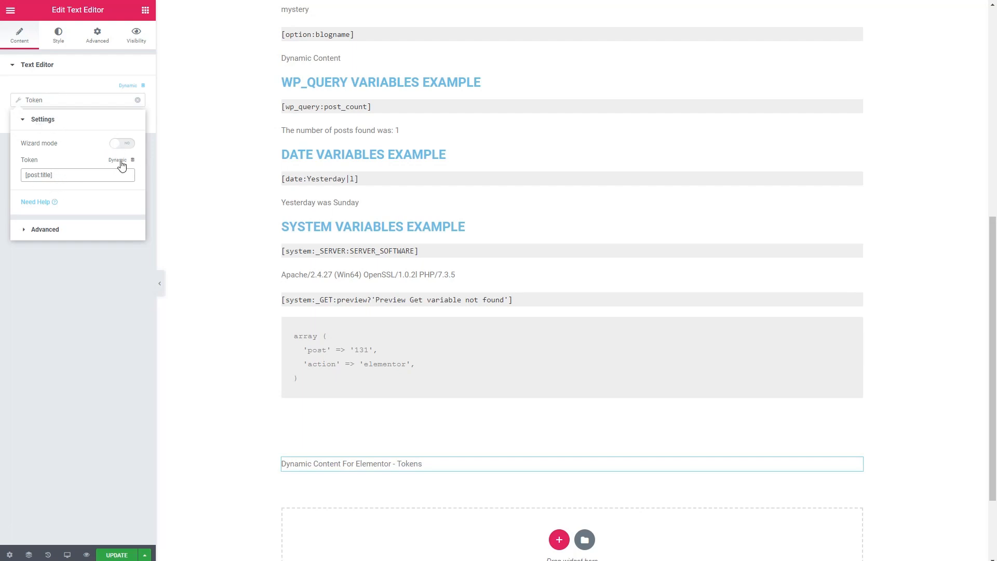
Turn wizard mode back on and build a token from the User object's Display Name field
left_click(126, 144)
left_click(46, 175)
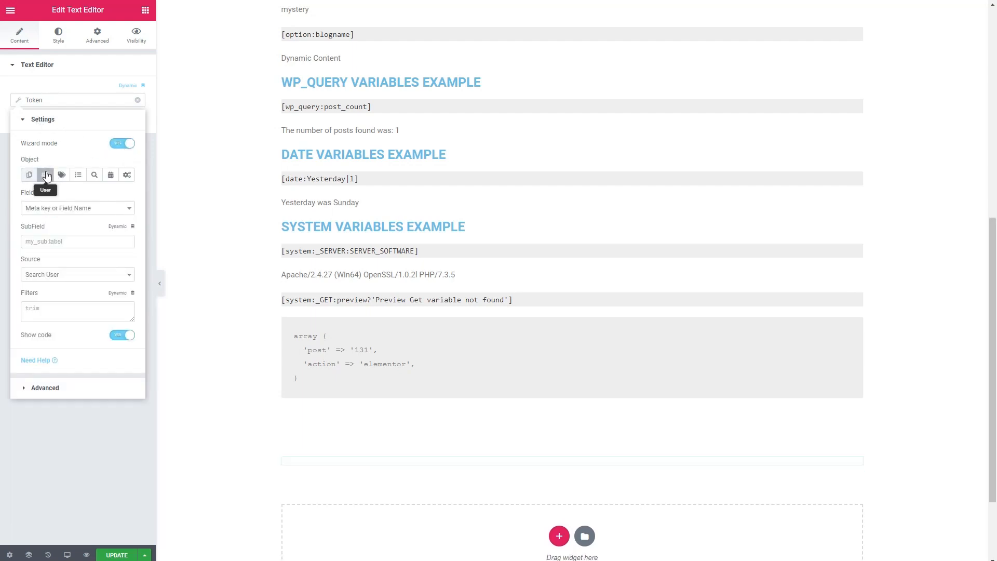
left_click(54, 209)
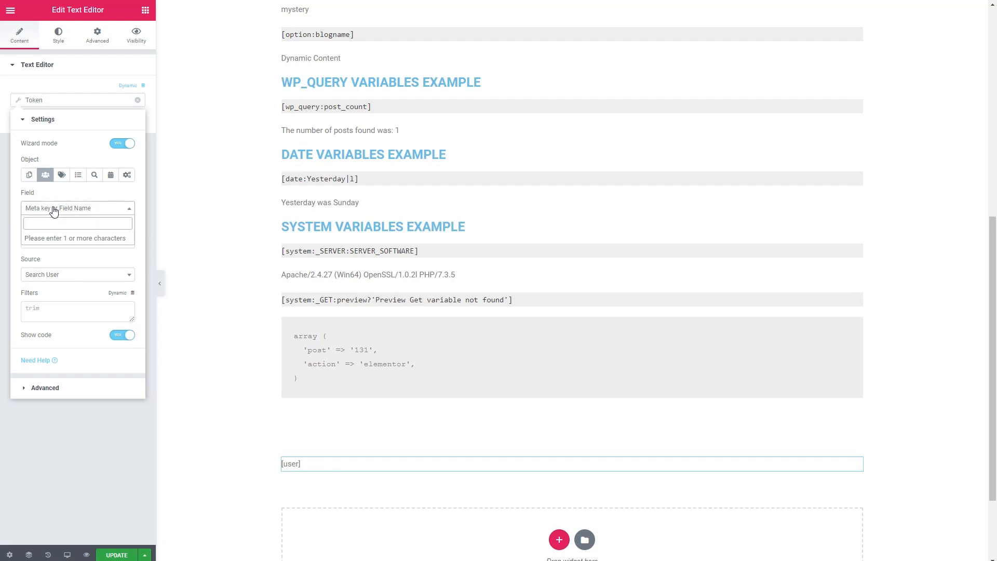
type("user")
scroll(84, 252, "down", 1)
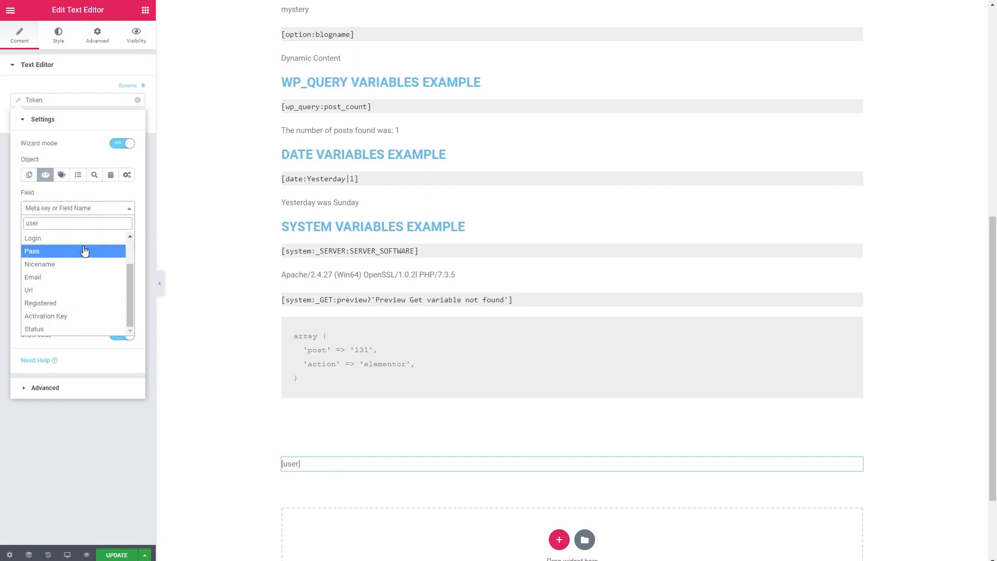
type("r")
left_click(69, 224)
key("BackSpace")
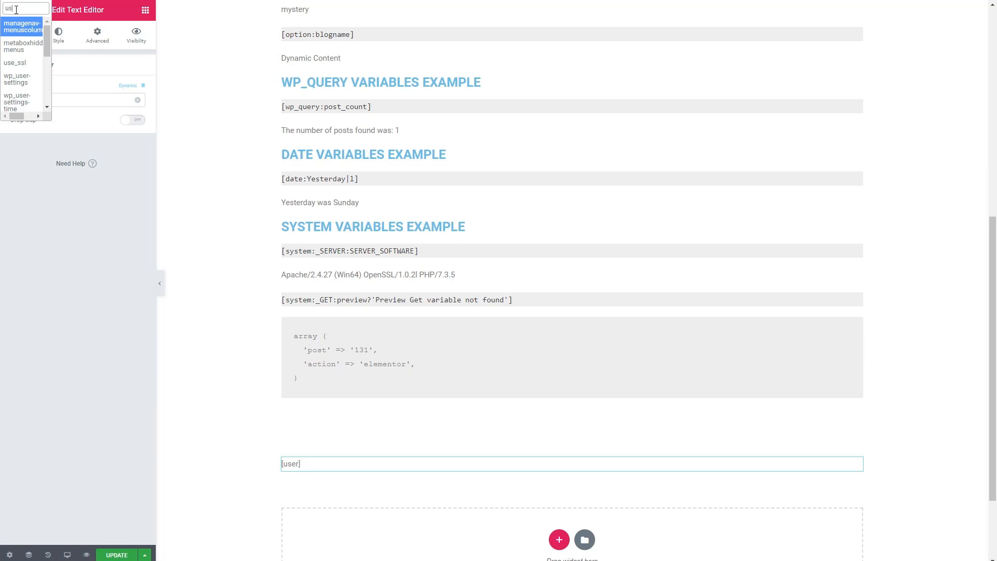
key("BackSpace")
key("BackSpace")
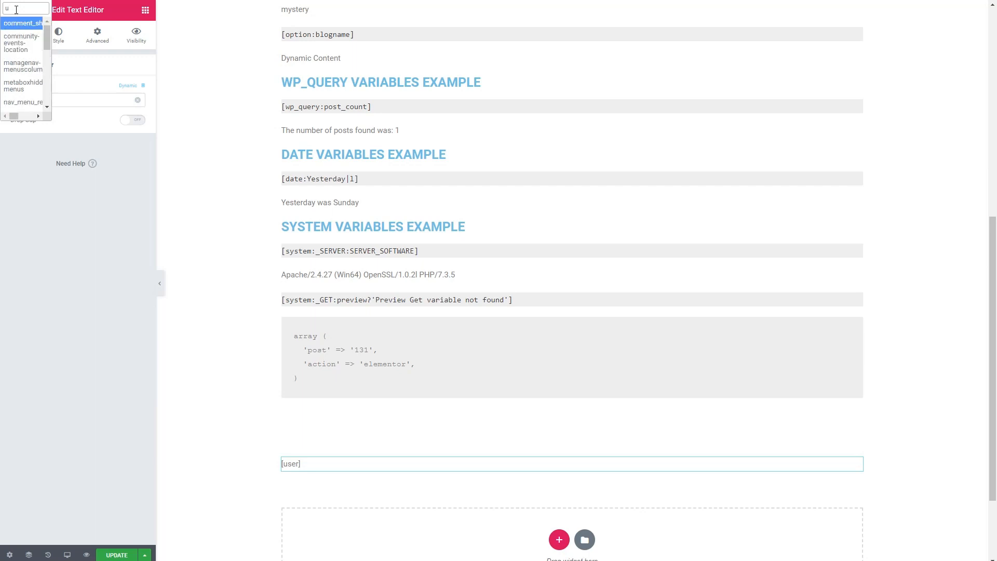
type("display")
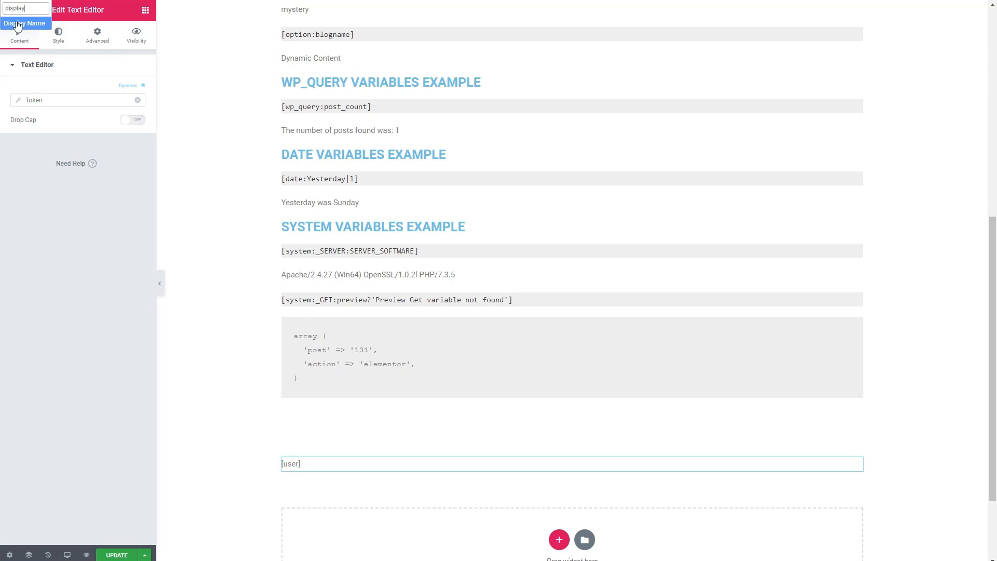
left_click(17, 24)
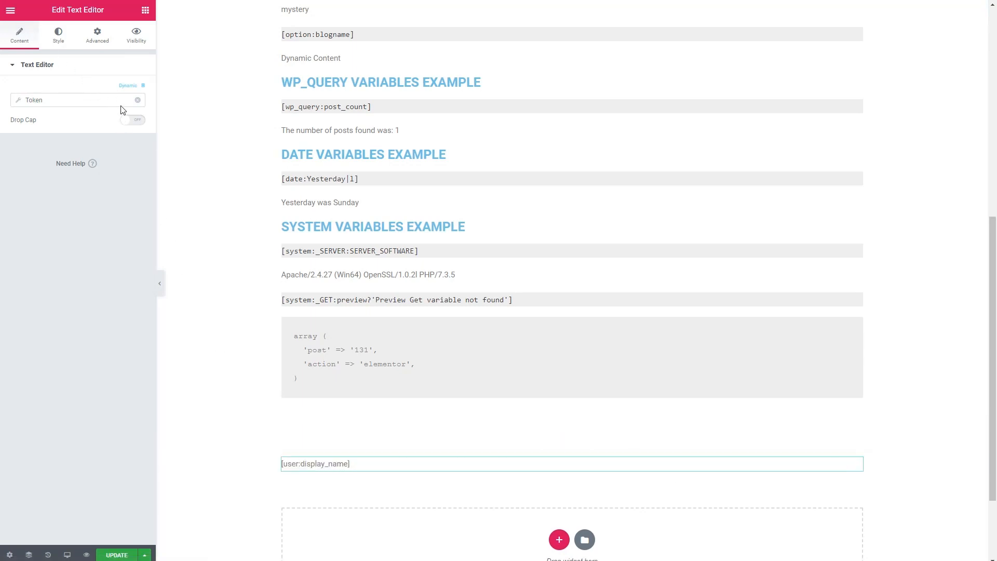
Turn off the code display in the user token's settings and switch out of wizard mode
left_click(18, 100)
left_click(123, 334)
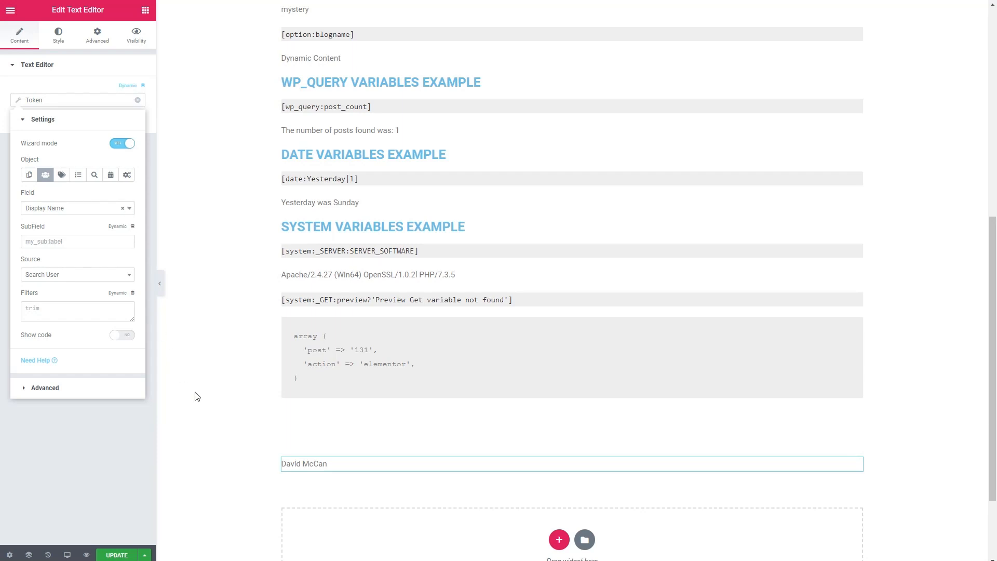
left_click(121, 144)
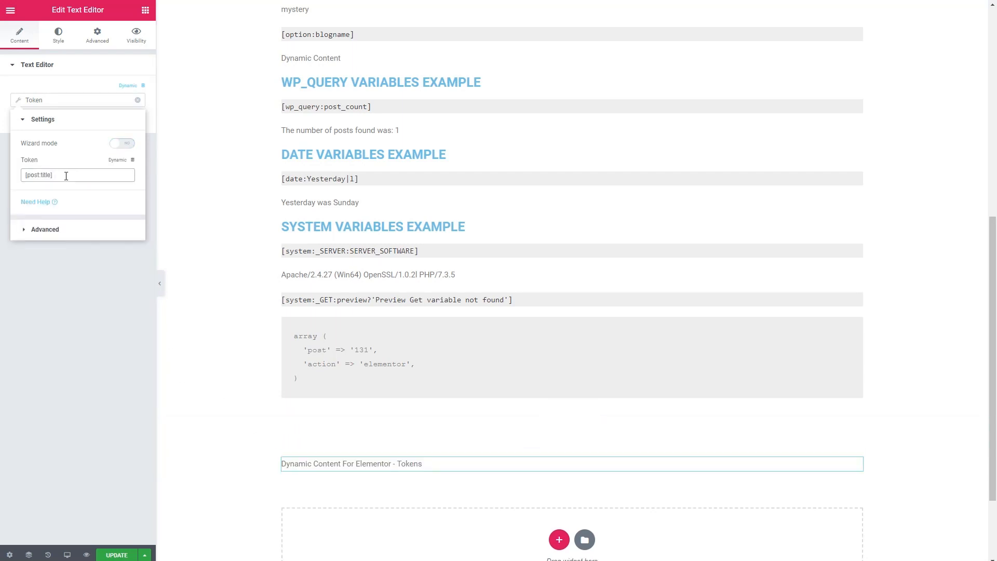
Replace the manually written token with [user:display_name] and add the value 1 to specify the user
key("BackSpace")
key("BackSpace")
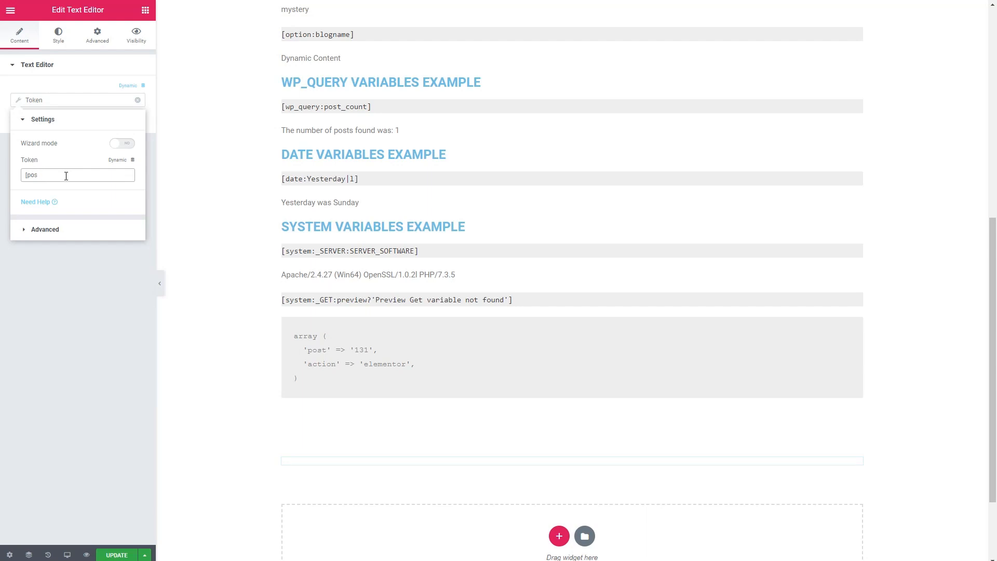
key("ctrl+v")
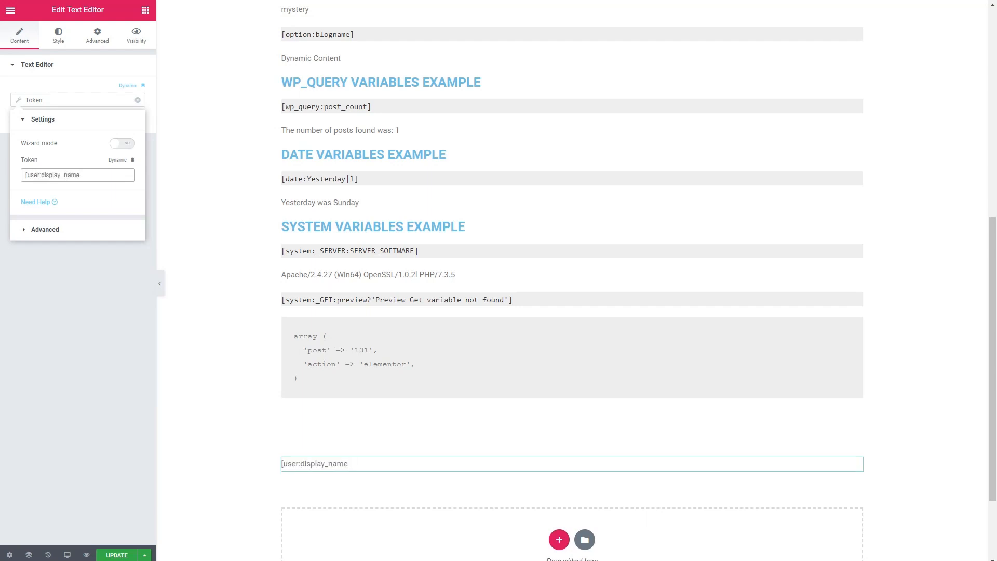
type("]")
type("1")
Turn wizard mode back on, set the token's object to Term and update the page
left_click(127, 143)
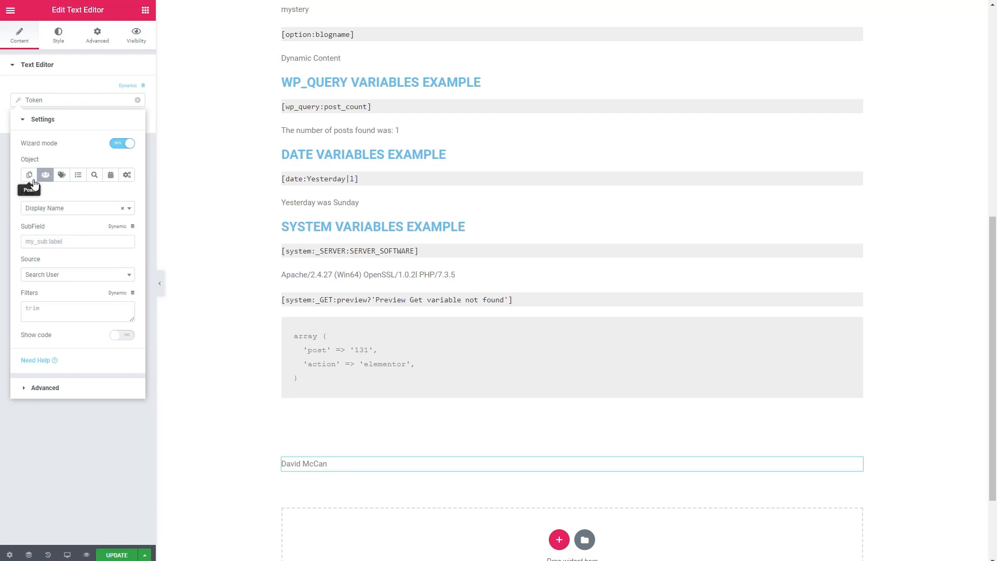
left_click(61, 175)
left_click(112, 555)
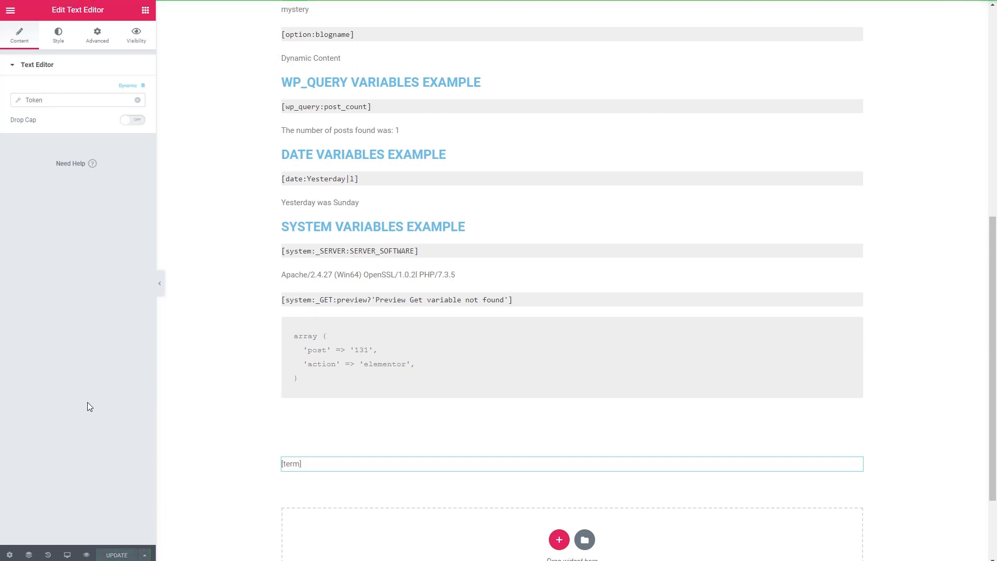
Exit the page editor to the WordPress dashboard and show the list of posts
left_click(10, 10)
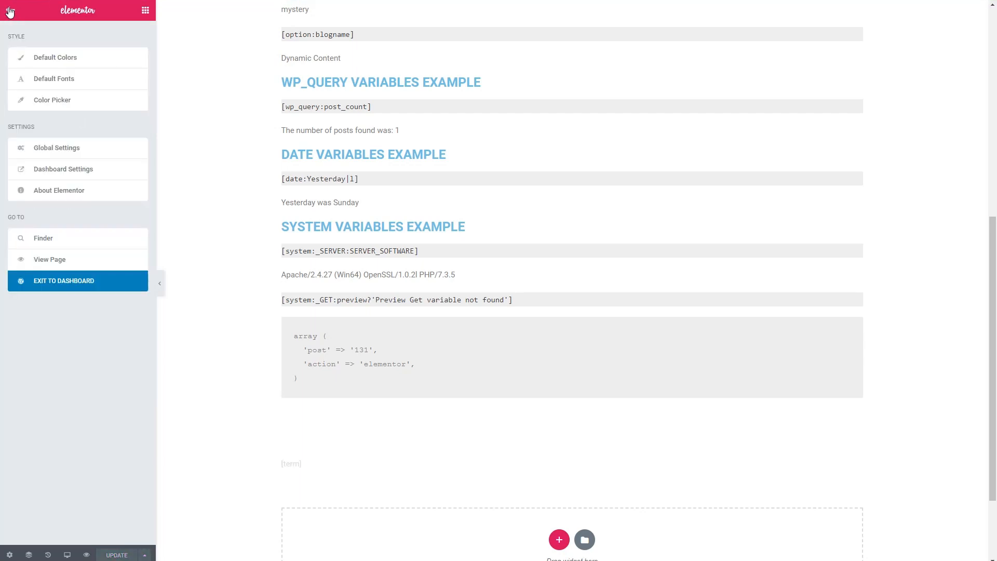
left_click(57, 281)
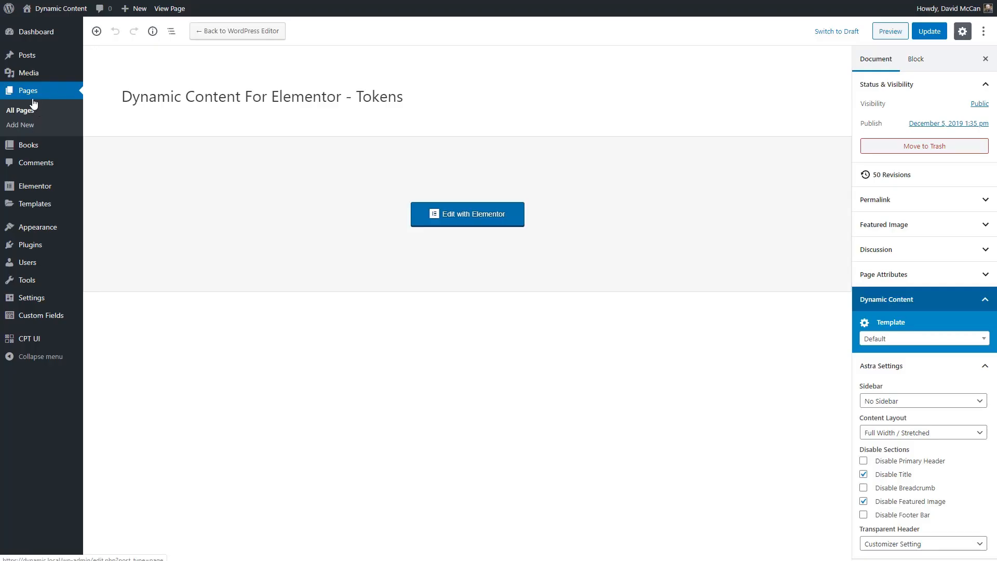
left_click(35, 107)
left_click(27, 55)
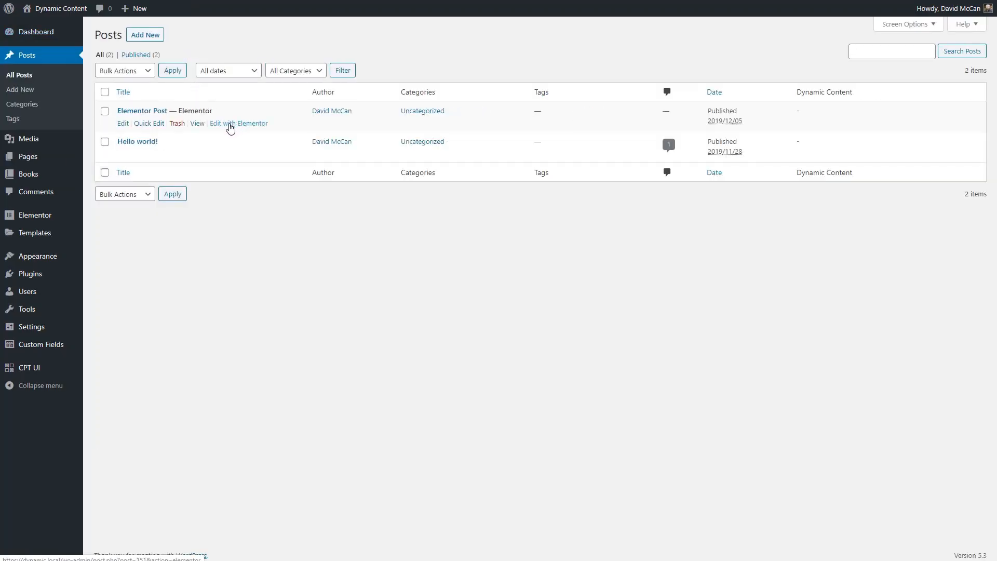
Open the post "Elementor Post" in Elementor and show the token settings of the text below its Taxonomy Variable Example heading
left_click(231, 125)
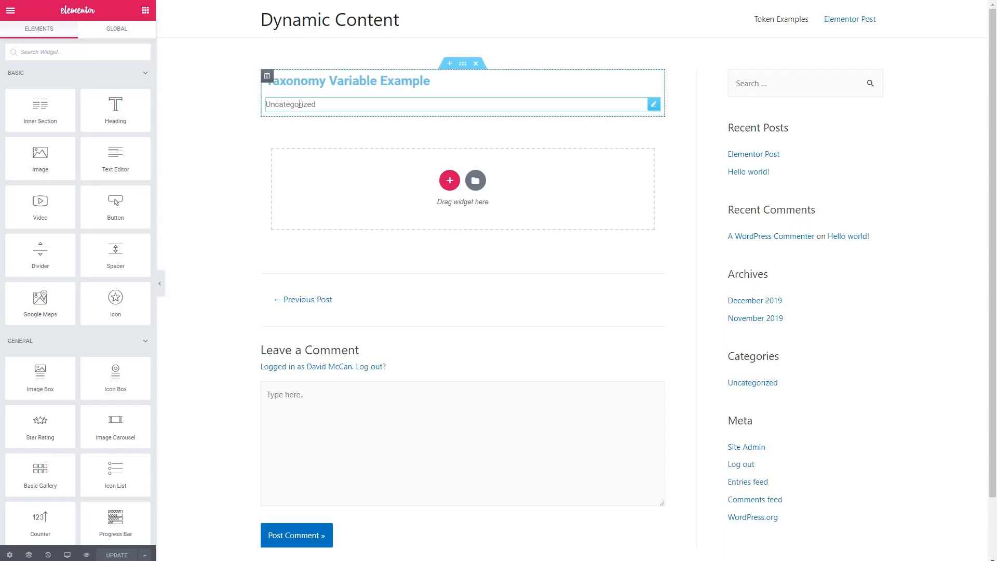
left_click(300, 104)
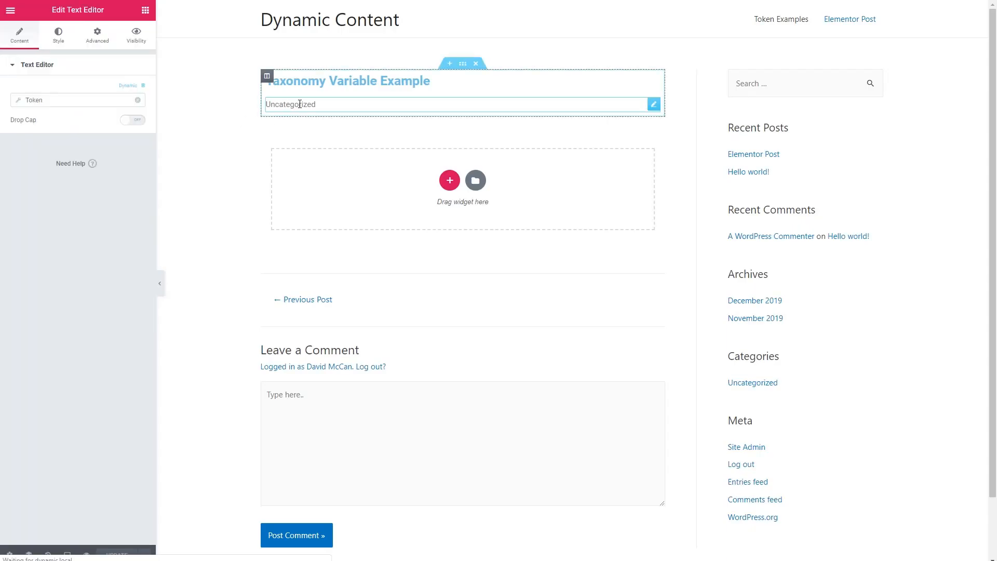
left_click(18, 101)
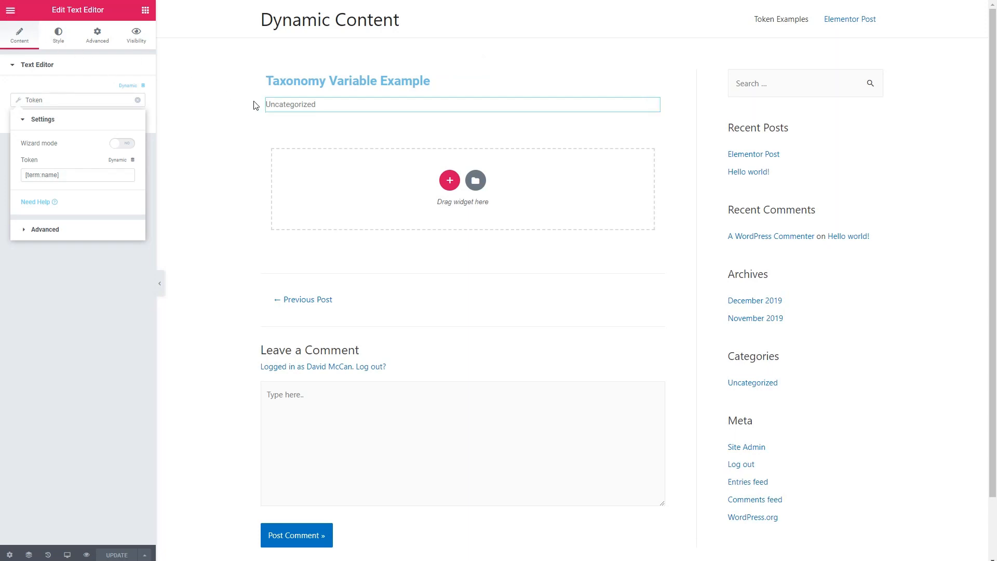
Leave the post editor and open the page "Dynamic Content For Elementor – Tokens" for editing in Elementor
left_click(10, 10)
left_click(70, 276)
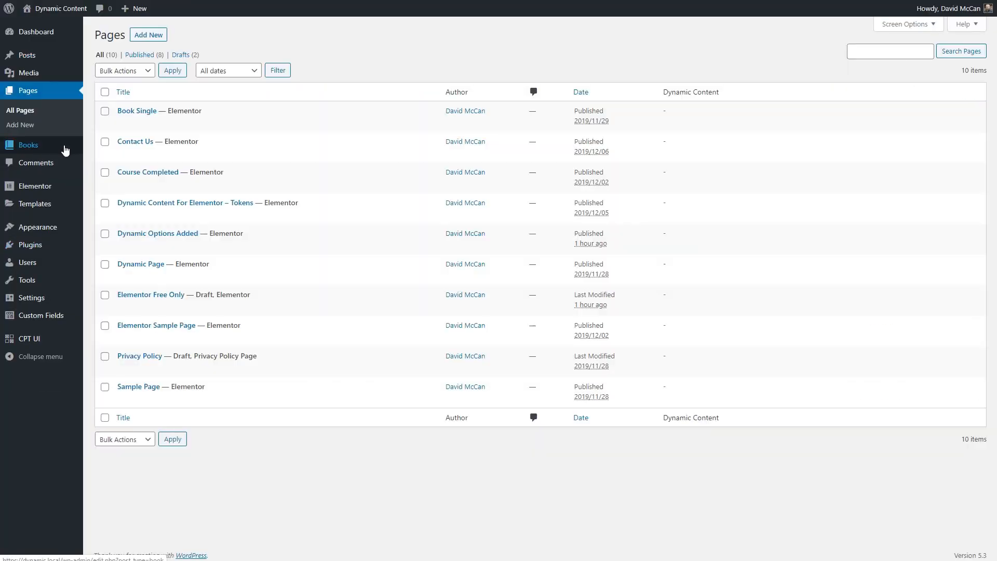
left_click(245, 213)
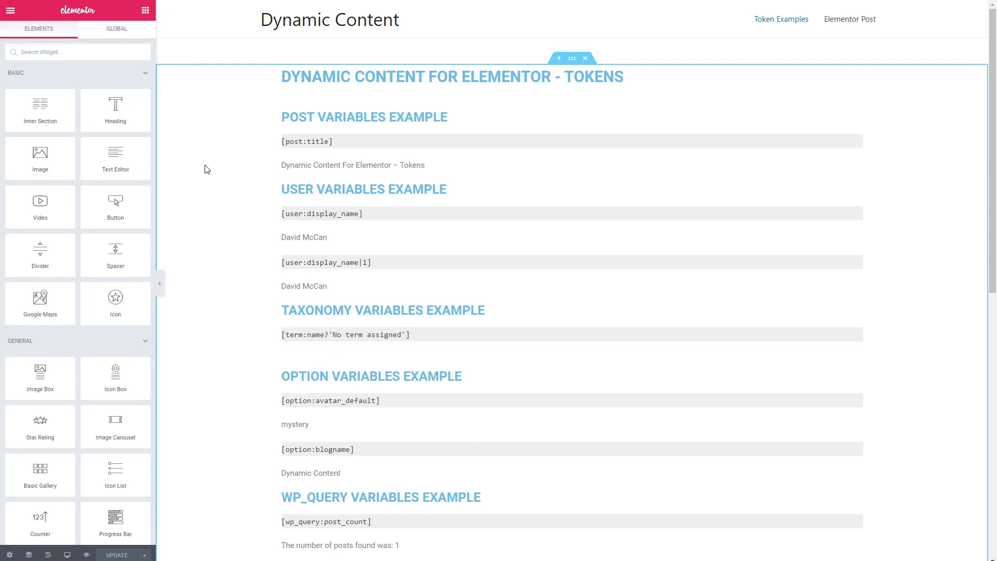
Show the token settings of the empty text widget under the Taxonomy Variables Example heading
scroll(207, 166, "down", 3)
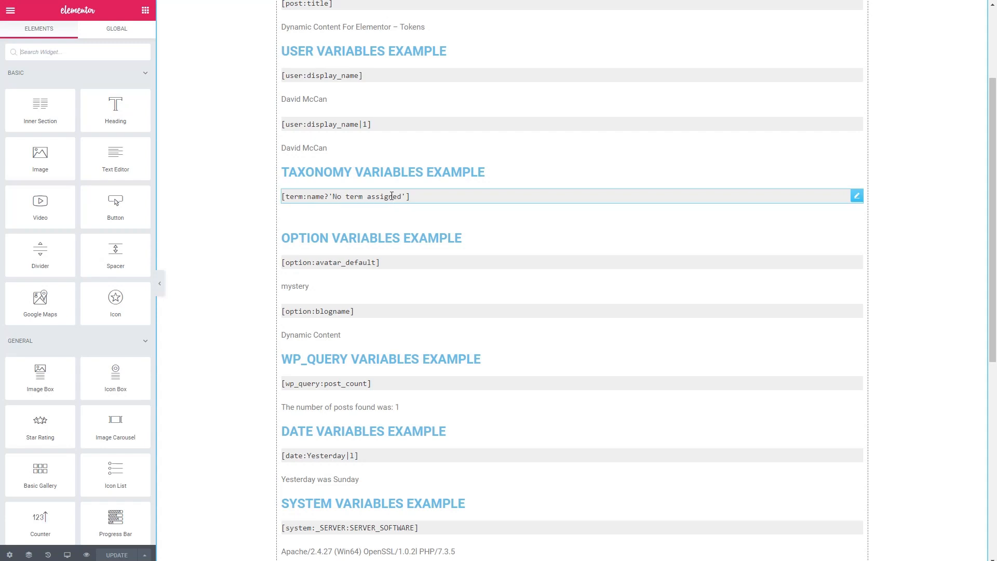
left_click(348, 216)
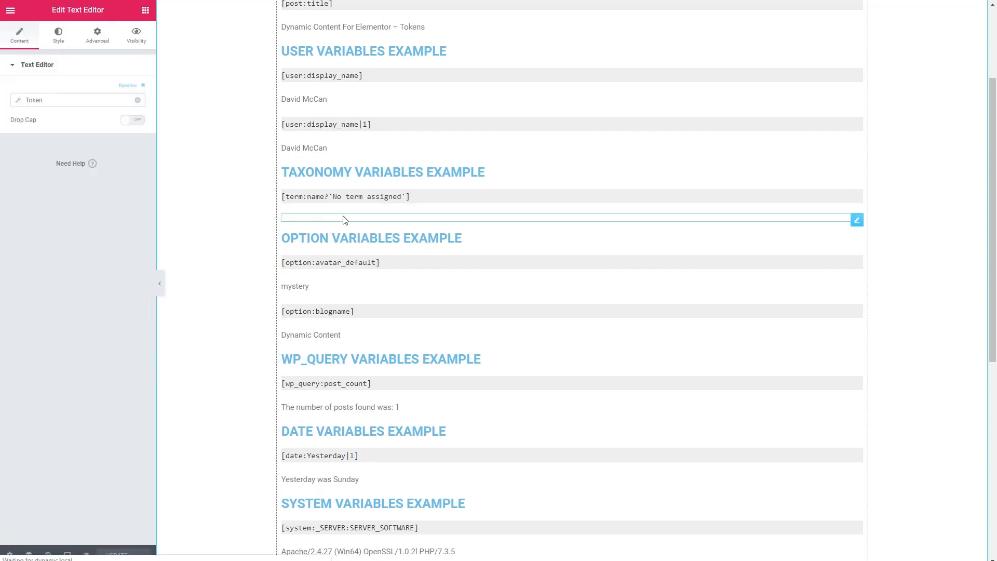
left_click(18, 100)
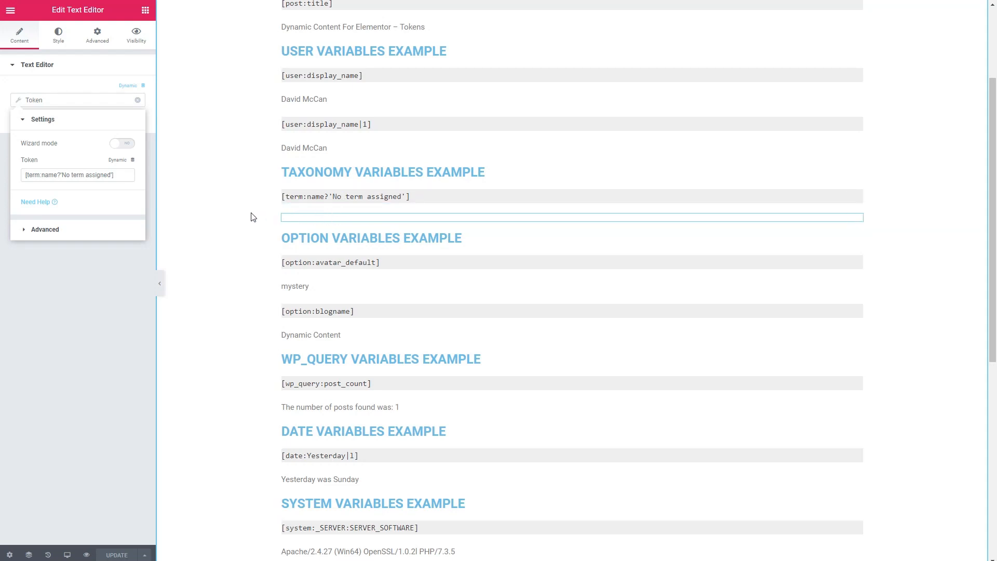
Inspect the token settings of the two output texts under Option Variables Example, first for avatar_default and then for blogname
scroll(406, 194, "down", 2)
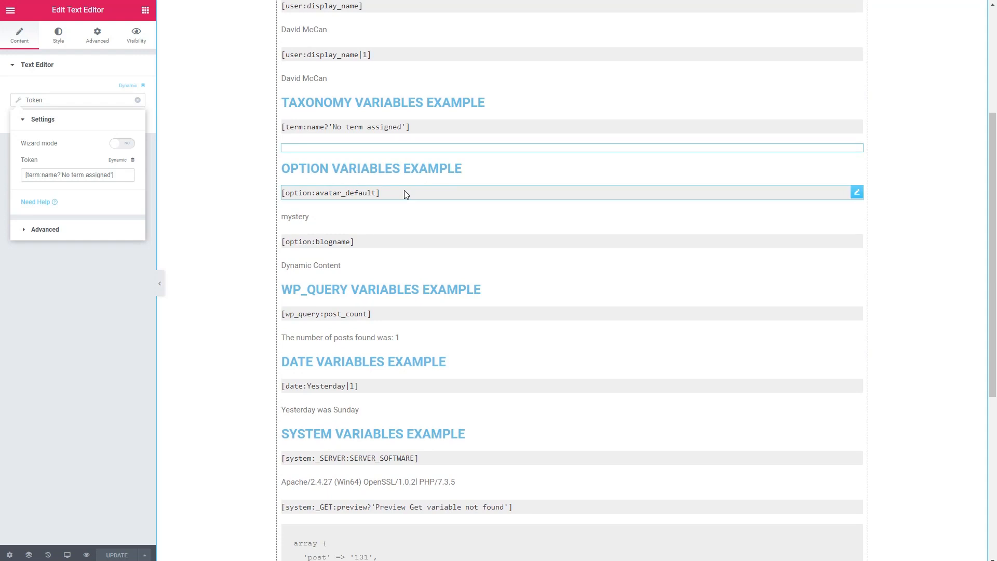
left_click(405, 191)
left_click(335, 217)
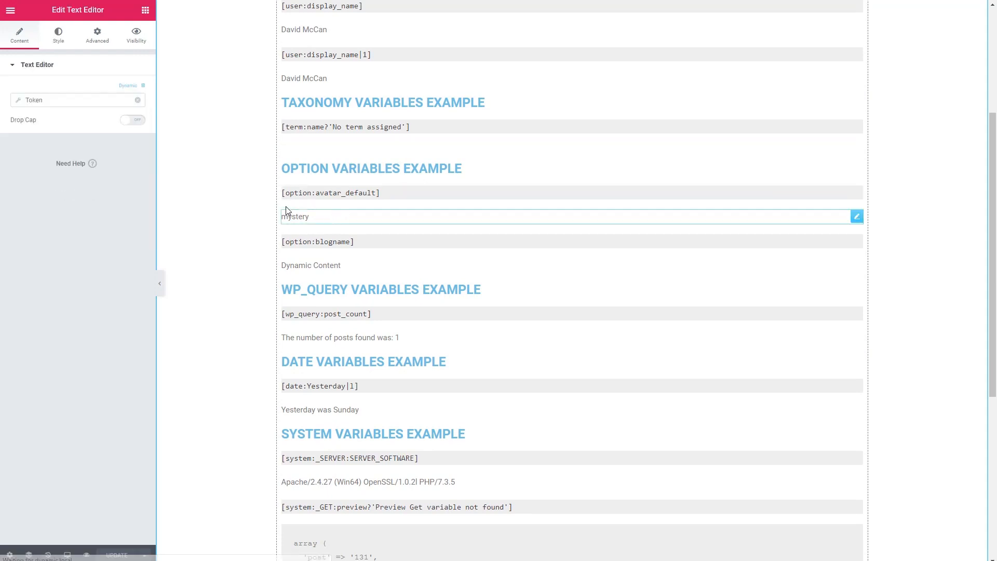
left_click(21, 105)
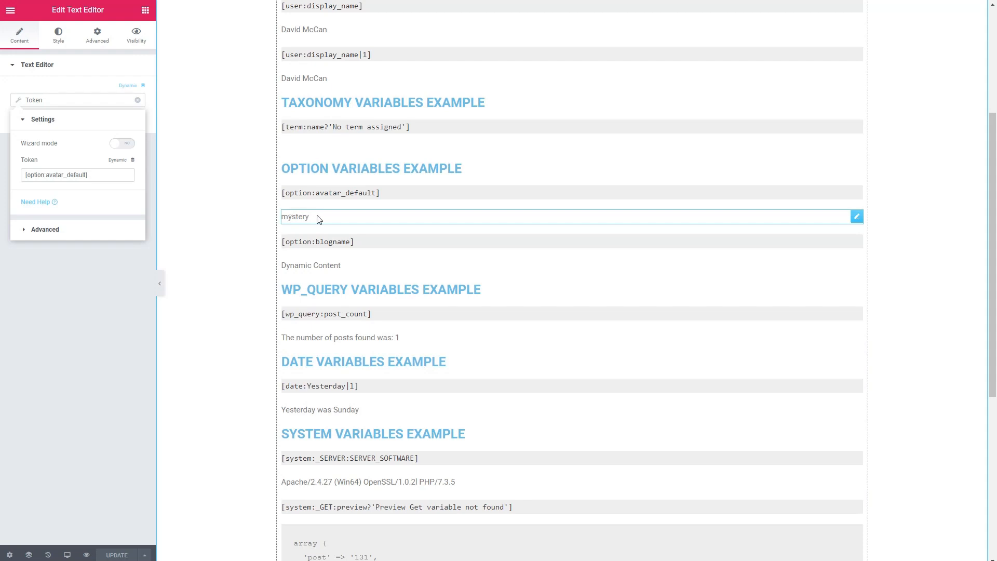
left_click(346, 268)
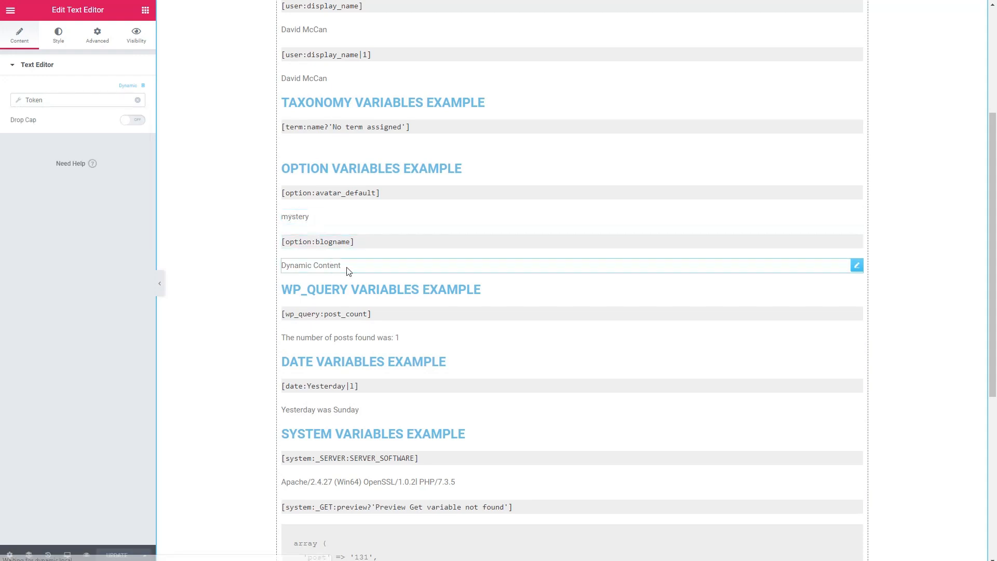
left_click(21, 104)
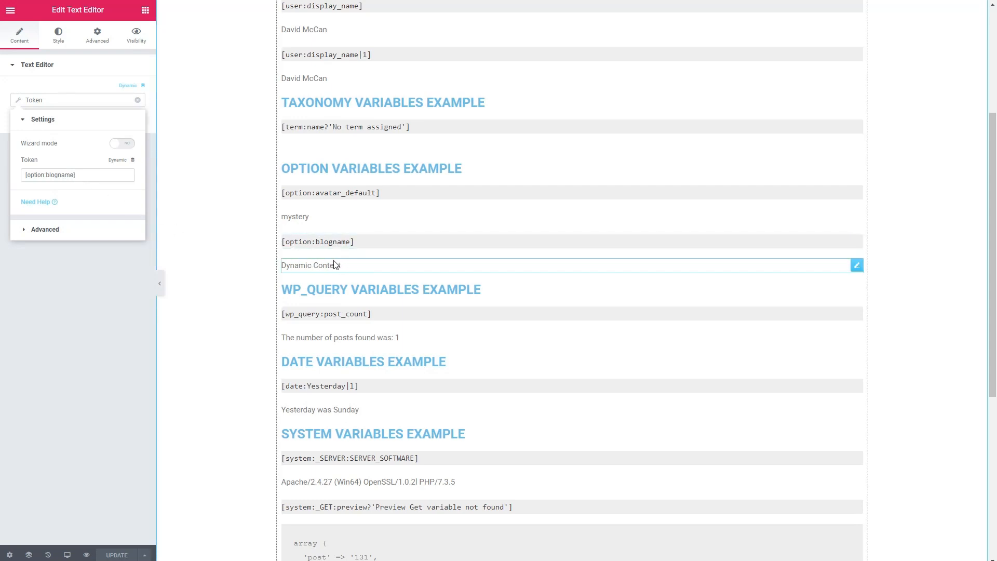
Switch the object of the [term] token in the page's last text widget to Option
scroll(233, 244, "down", 1)
scroll(234, 244, "down", 5)
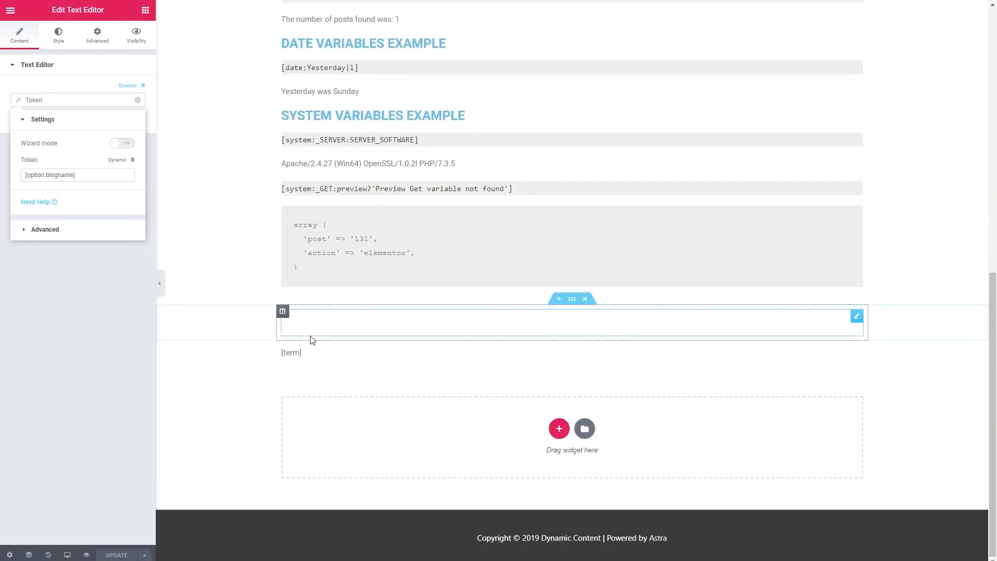
left_click(310, 352)
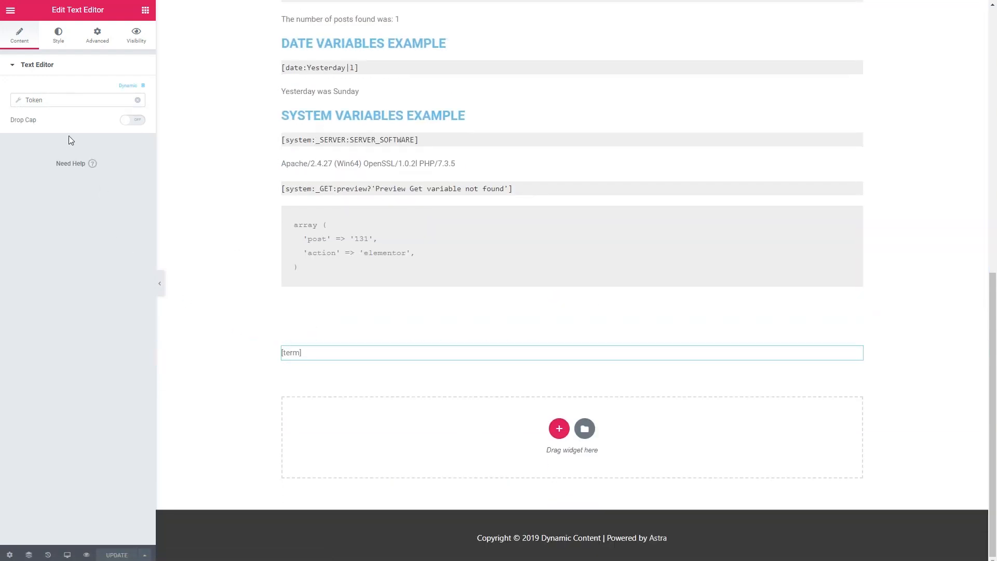
left_click(19, 100)
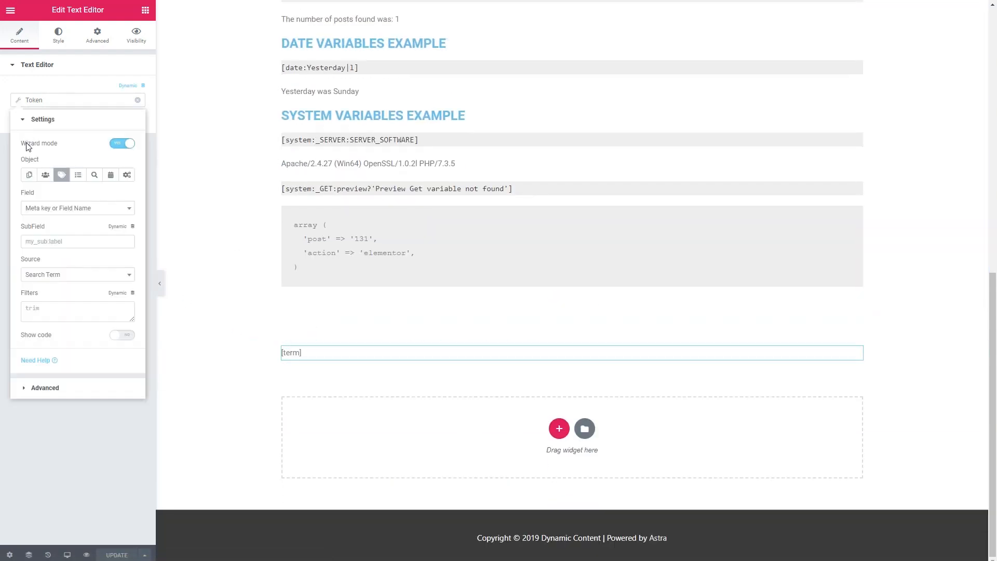
left_click(78, 177)
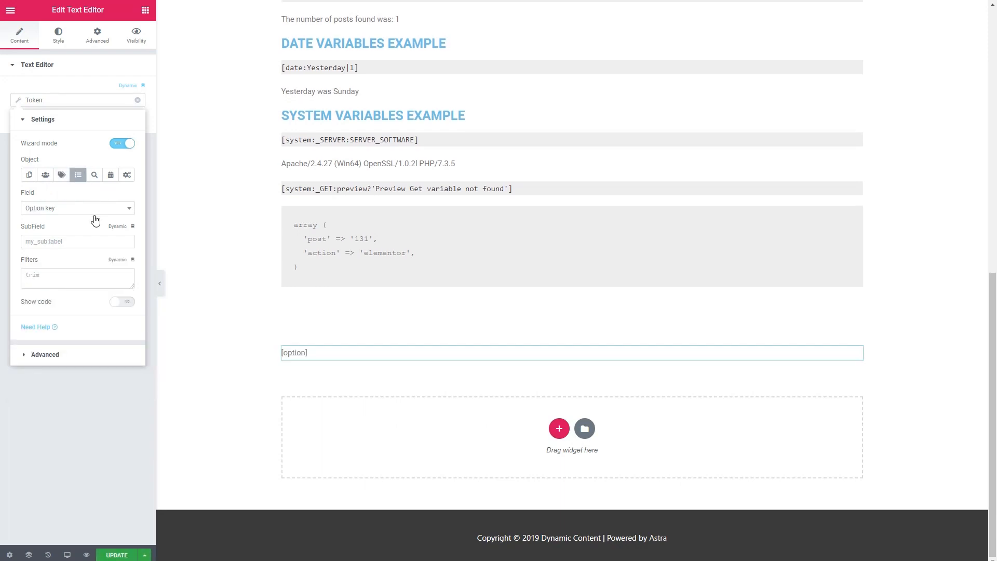
Set the field of the [option] token in the page's last text widget to home
left_click(65, 210)
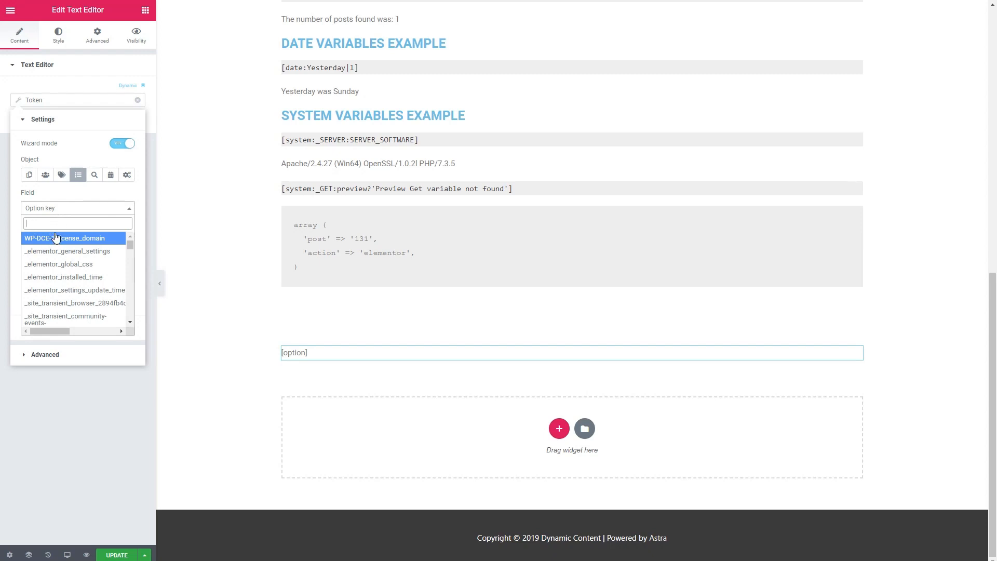
scroll(65, 247, "down", 6)
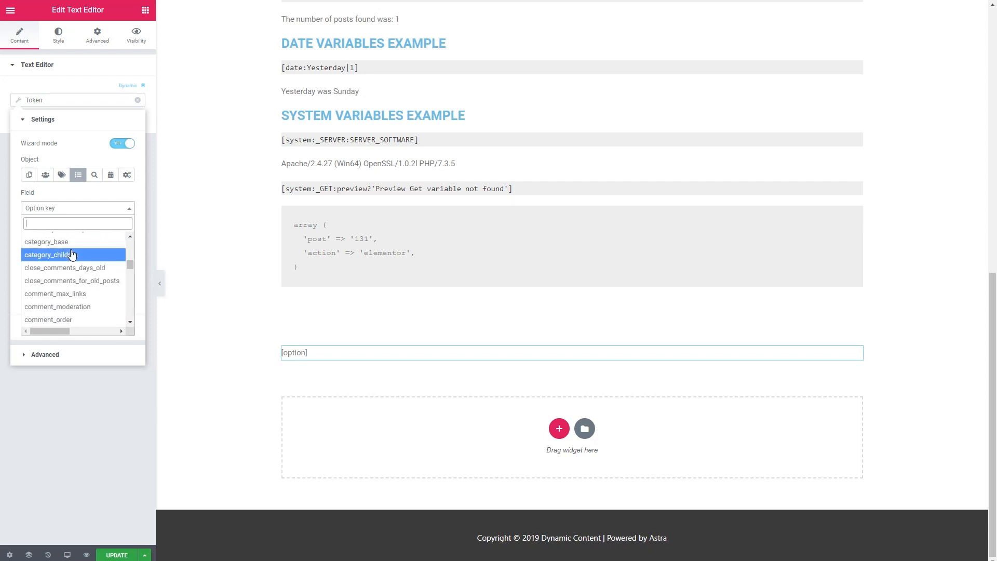
scroll(72, 255, "down", 4)
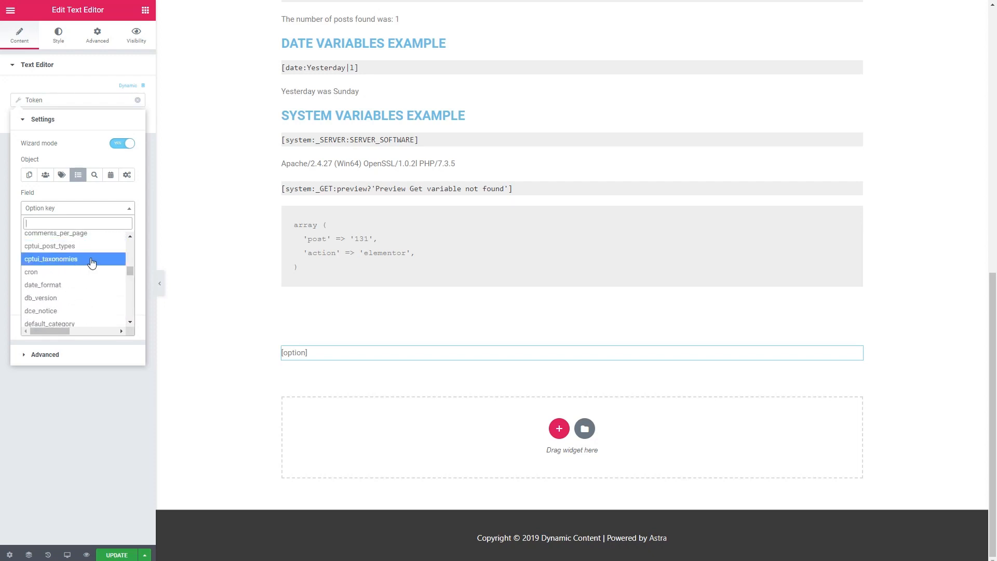
scroll(76, 280, "down", 1)
scroll(77, 281, "down", 3)
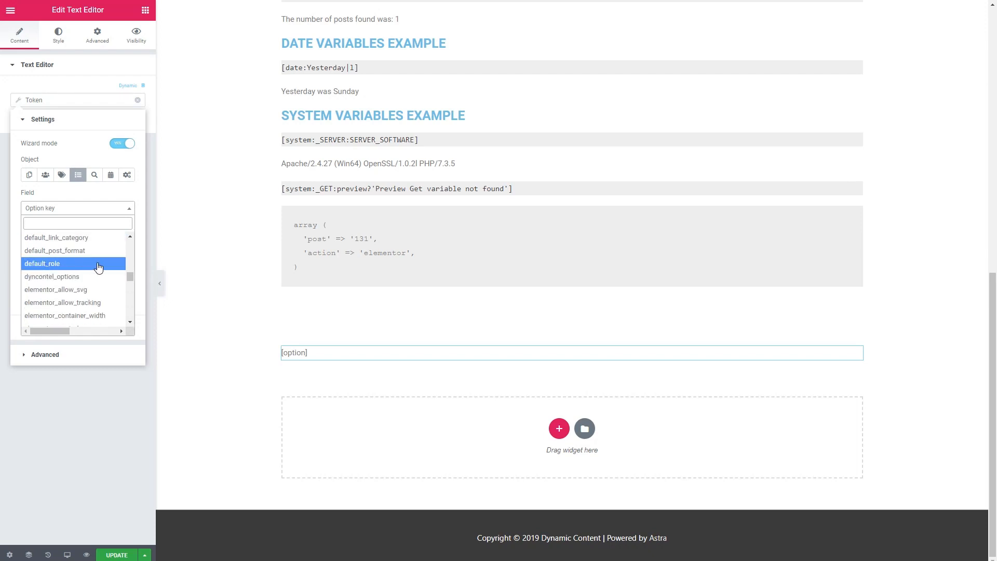
scroll(94, 267, "down", 5)
scroll(99, 267, "down", 3)
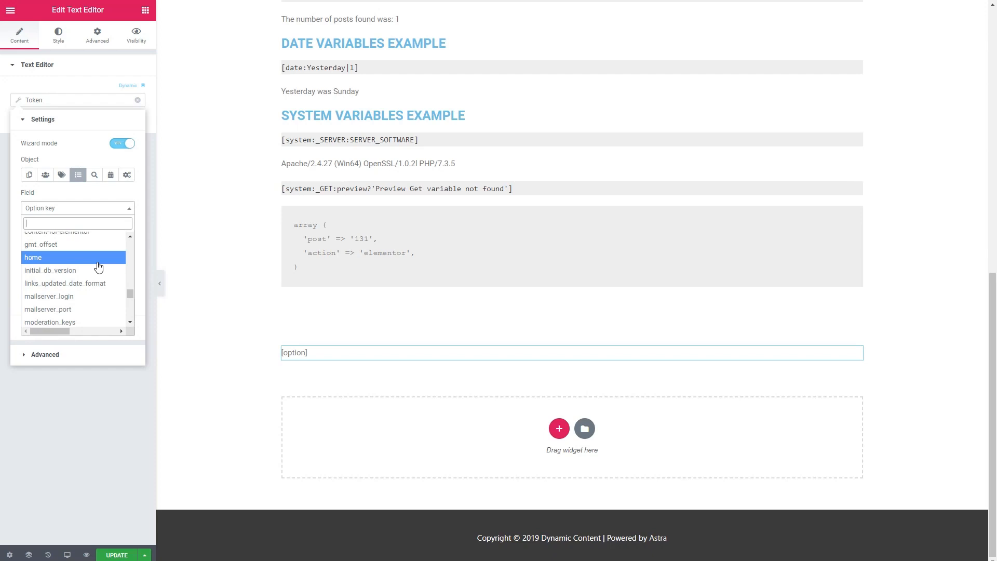
scroll(99, 267, "down", 3)
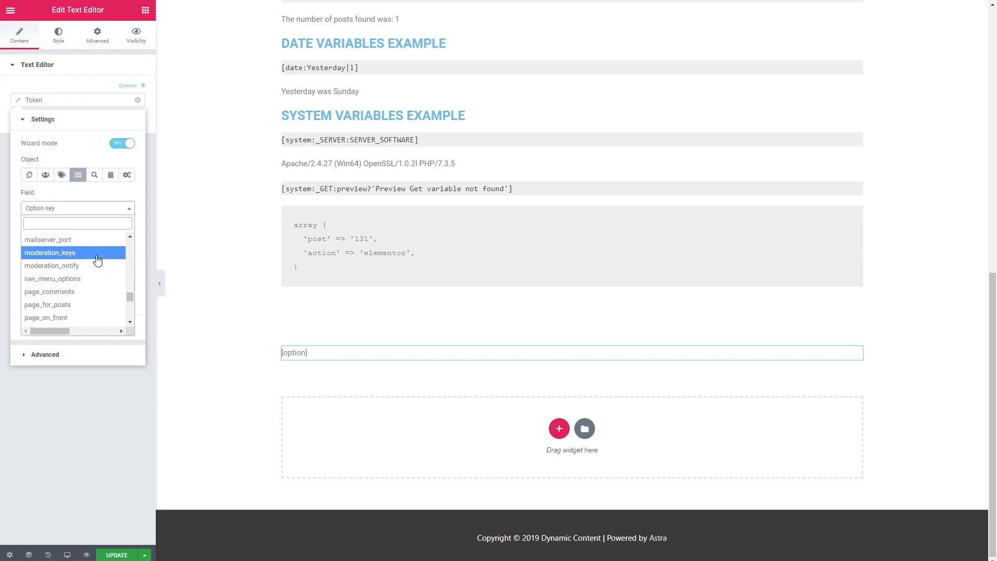
scroll(98, 261, "down", 5)
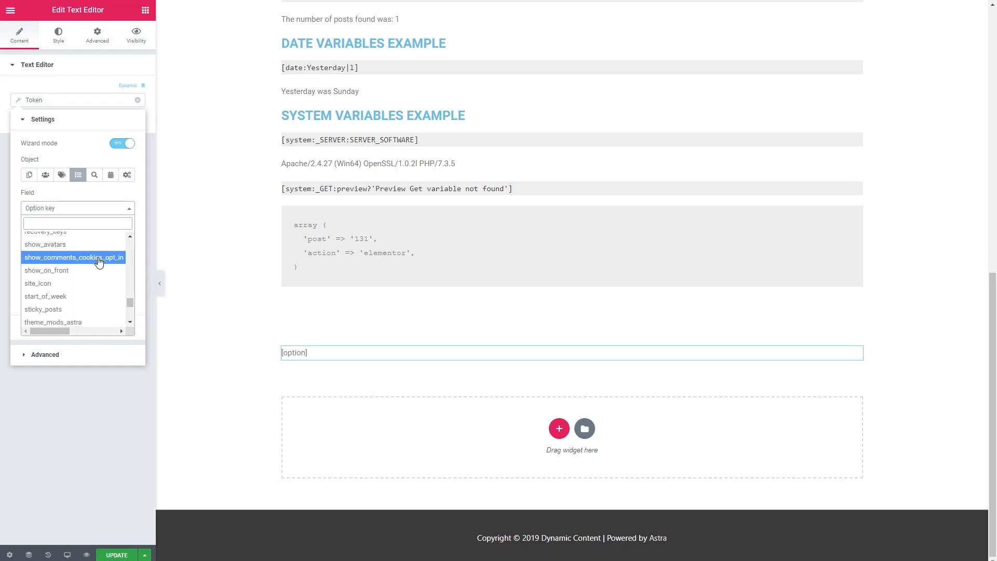
scroll(100, 266, "down", 2)
scroll(100, 266, "down", 3)
scroll(101, 267, "up", 4)
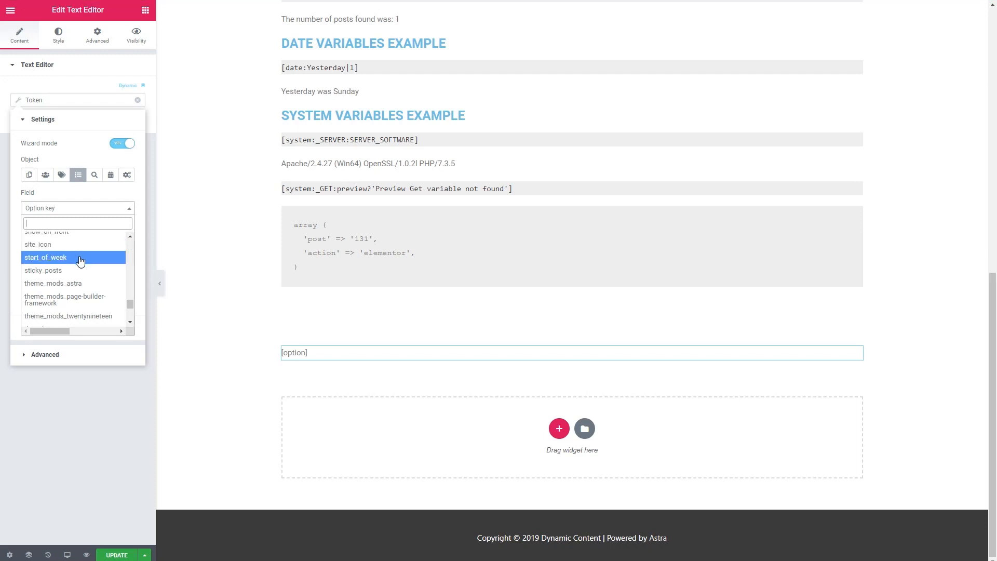
scroll(84, 261, "up", 3)
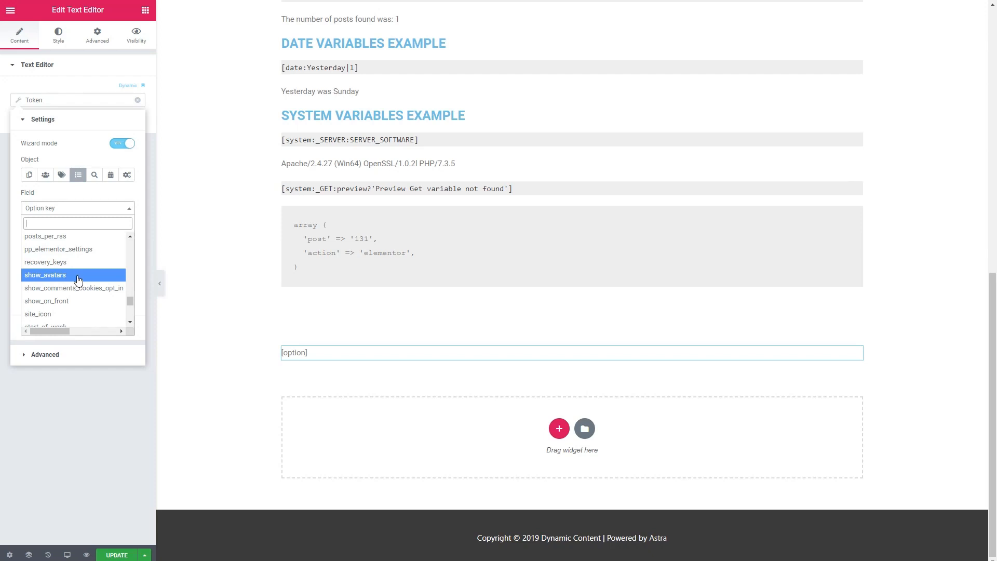
scroll(81, 279, "up", 5)
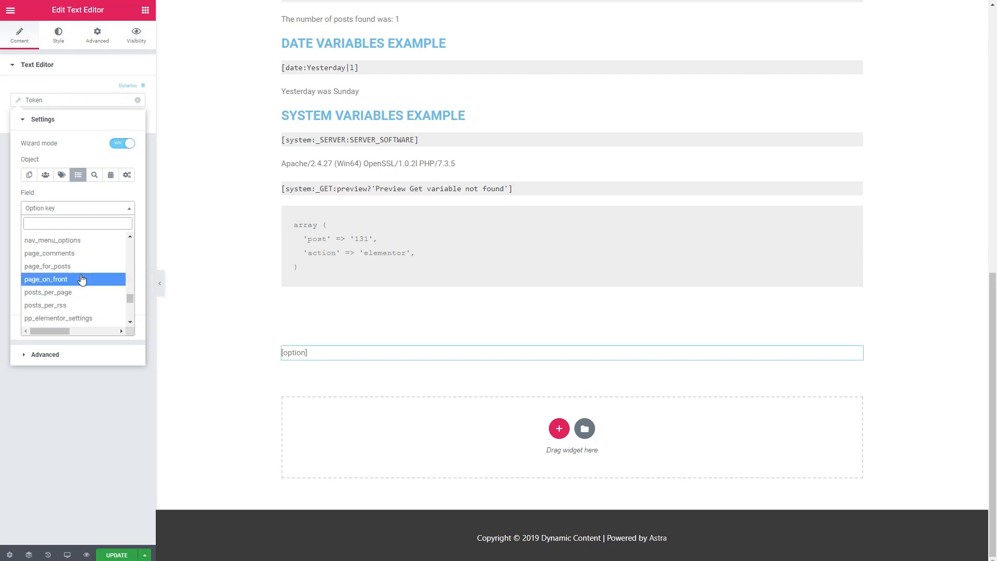
scroll(98, 281, "up", 3)
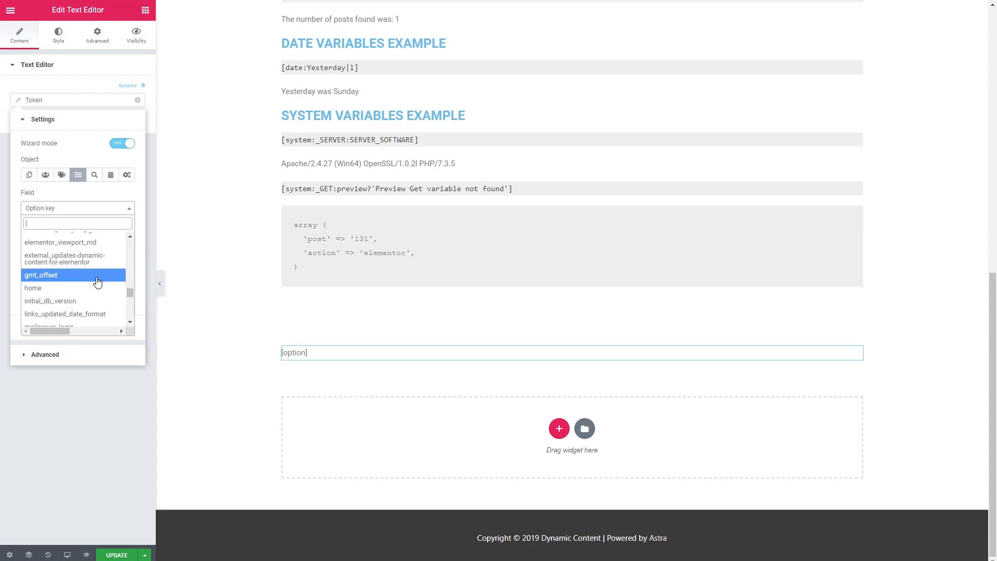
left_click(65, 287)
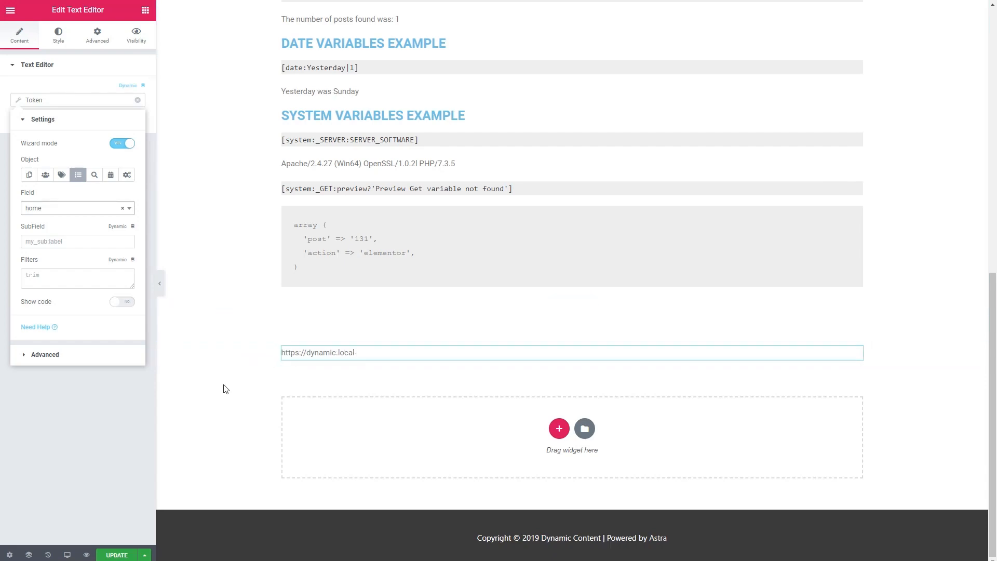
Switch the object of the token in the page's last text widget to WP Query
scroll(229, 385, "up", 8)
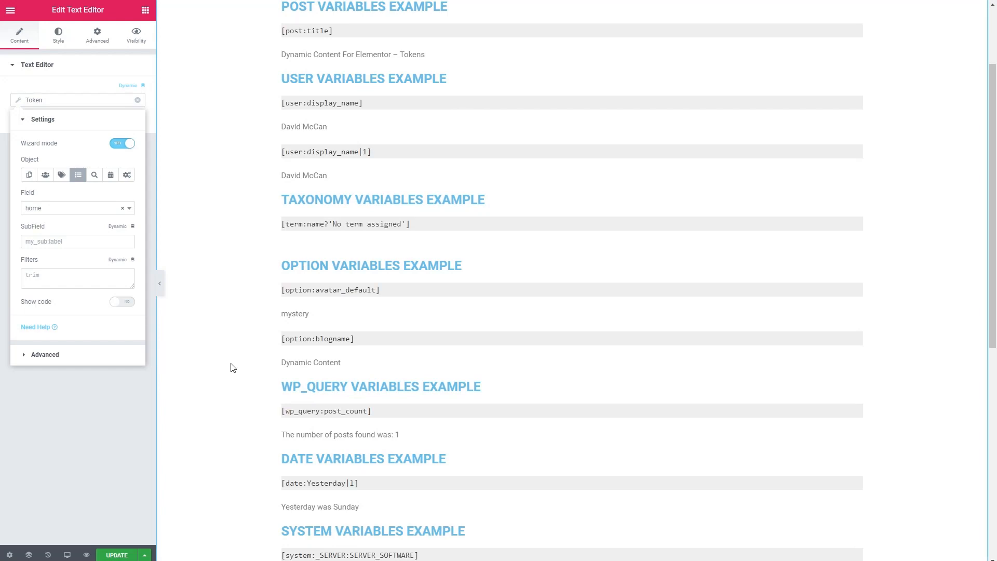
scroll(232, 367, "down", 4)
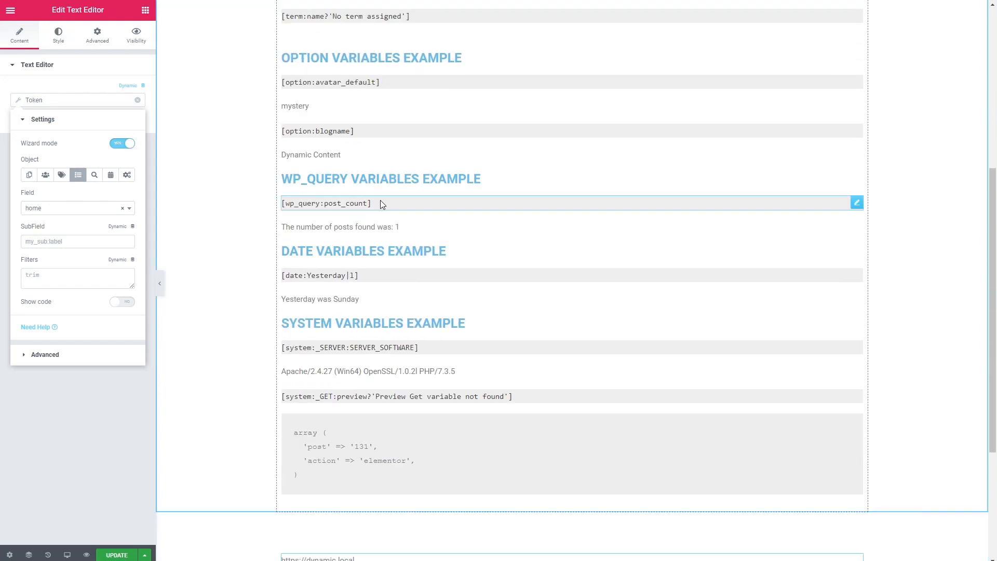
left_click(381, 204)
scroll(279, 292, "down", 3)
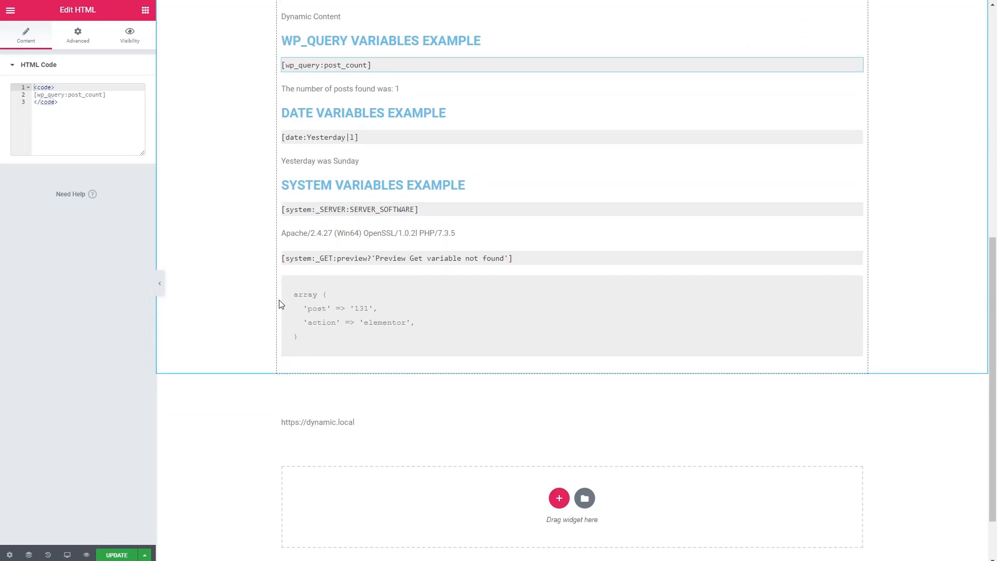
left_click(304, 422)
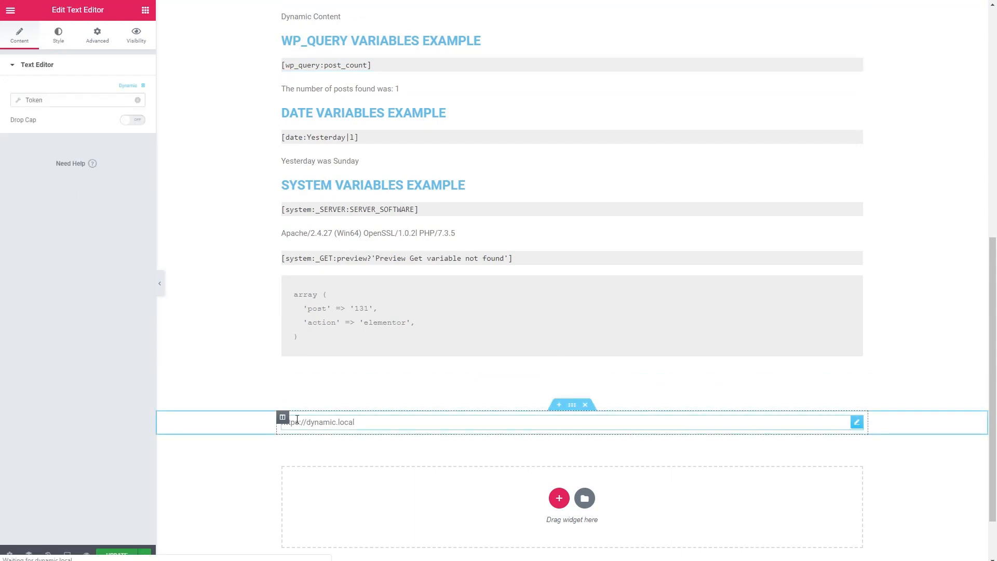
left_click(19, 101)
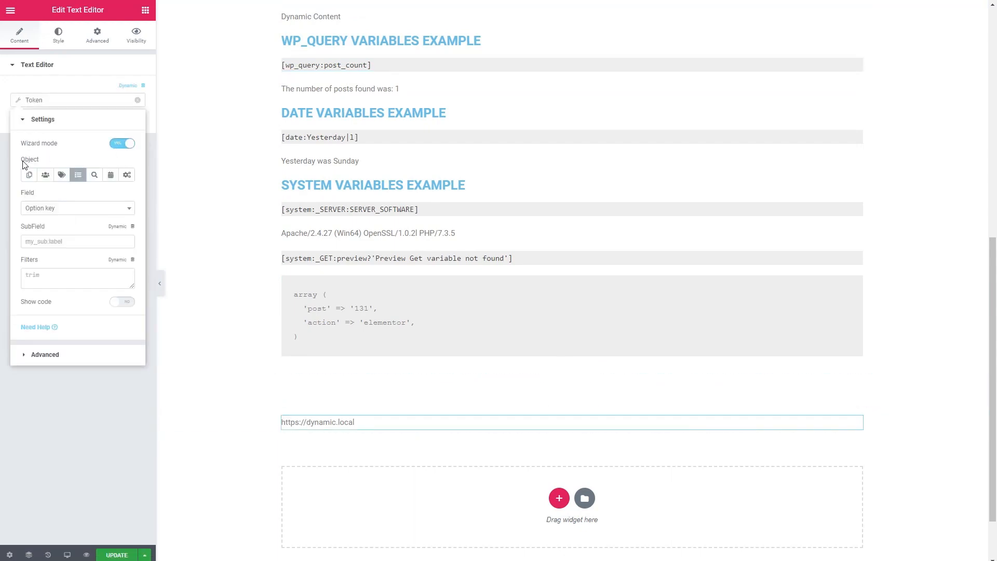
left_click(78, 177)
left_click(95, 176)
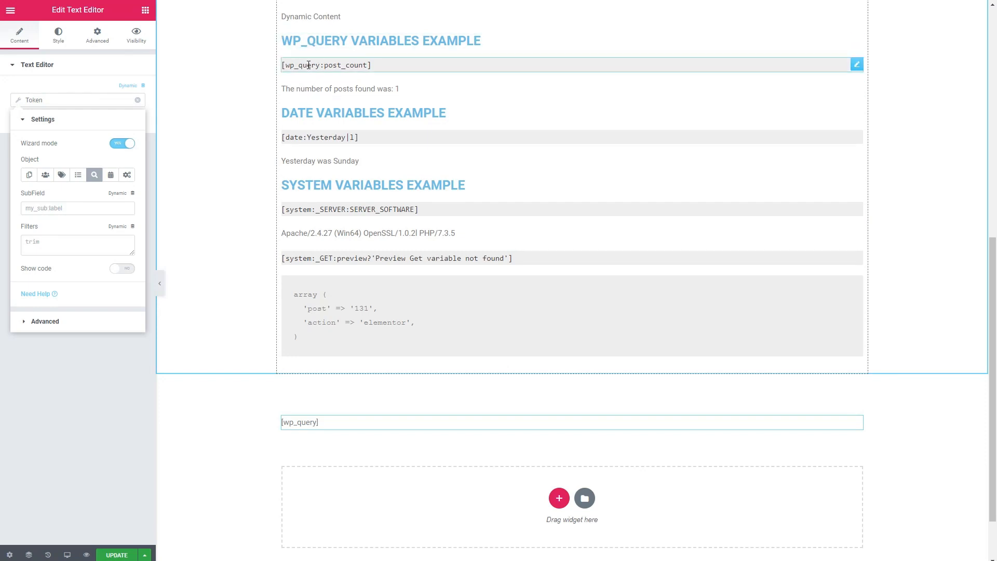
Inspect the output text under WP_Query Variables Example, checking its token and the full Before text in its advanced settings
left_click(315, 89)
left_click(18, 101)
left_click(18, 101)
left_click(19, 102)
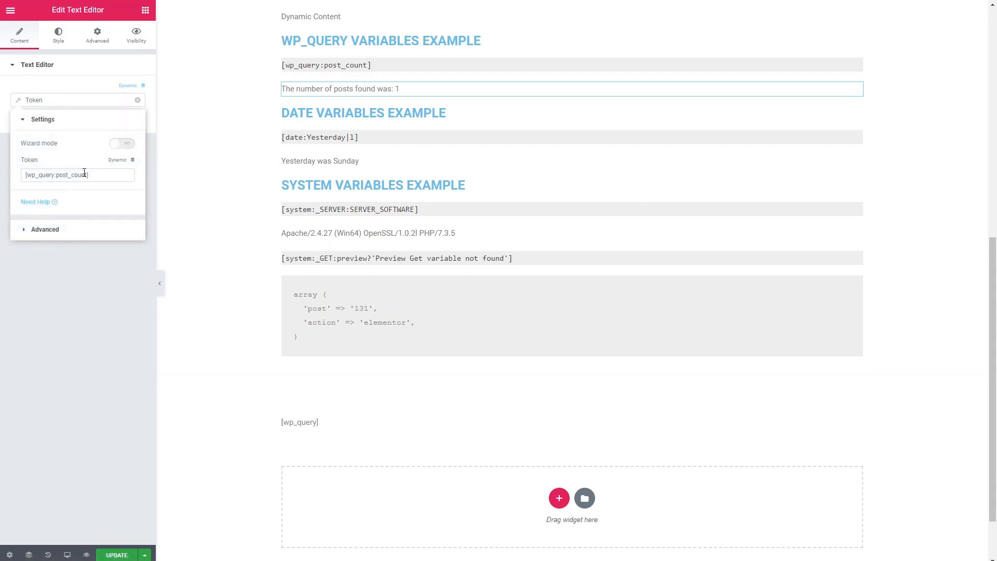
left_click(28, 229)
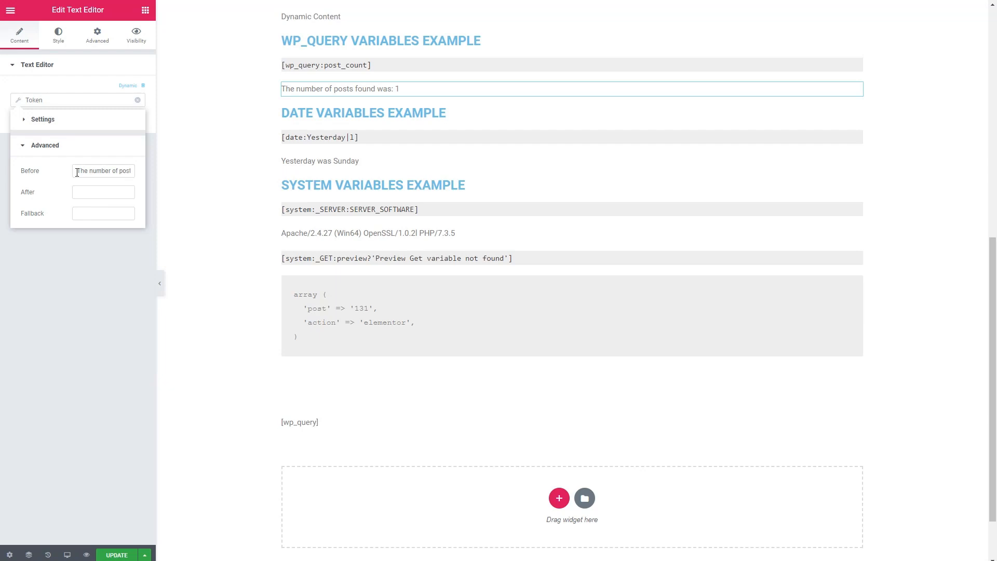
left_click(95, 171)
key("End")
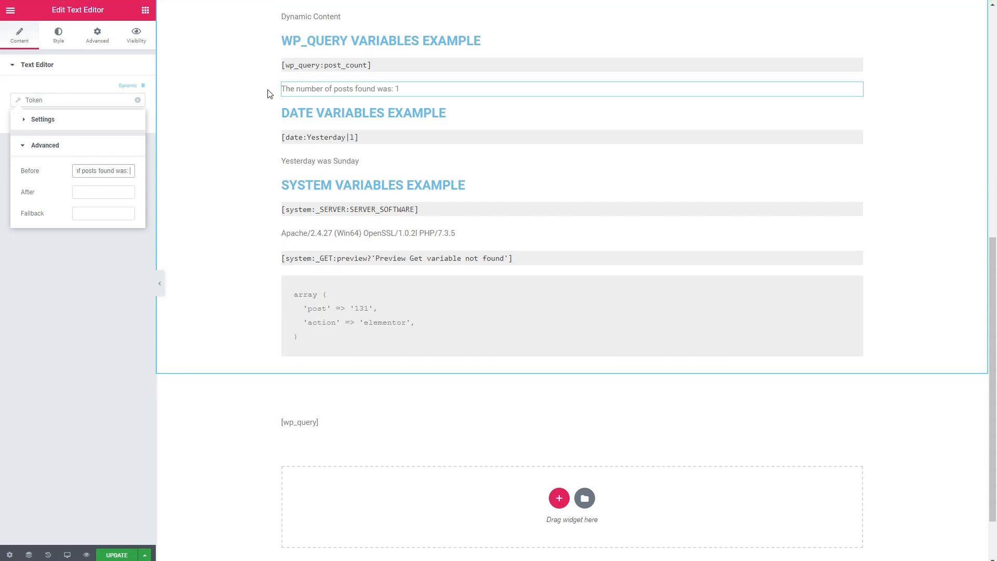
left_click(397, 89)
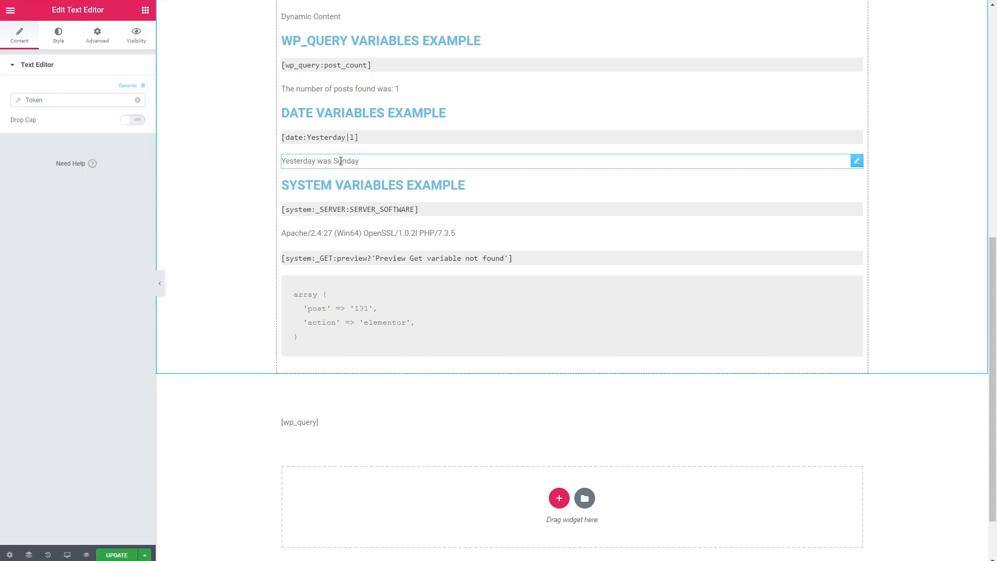
Turn on wizard mode for the Date Variables Example output, enter yesterday as the date modificator and turn off Show code
left_click(18, 100)
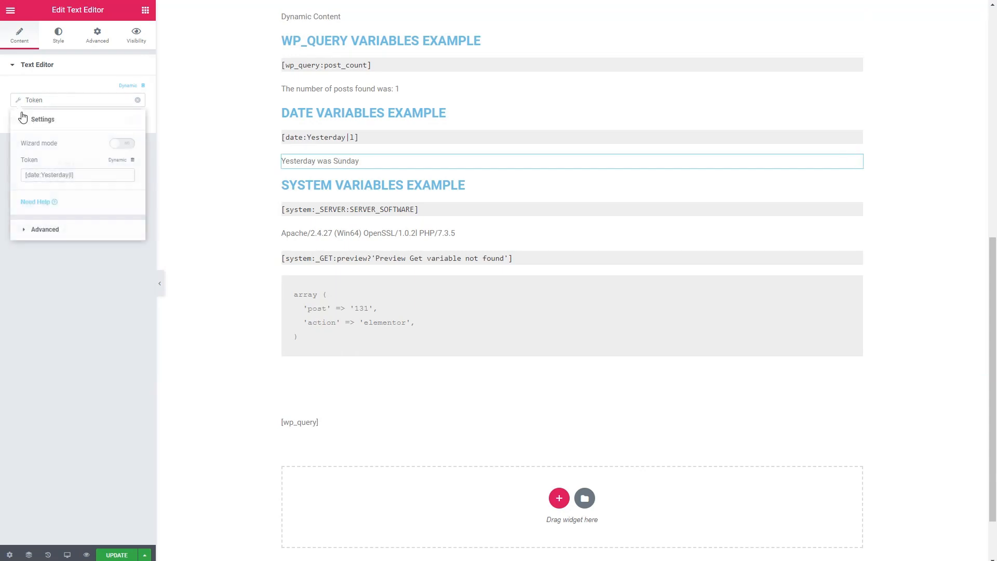
left_click(125, 144)
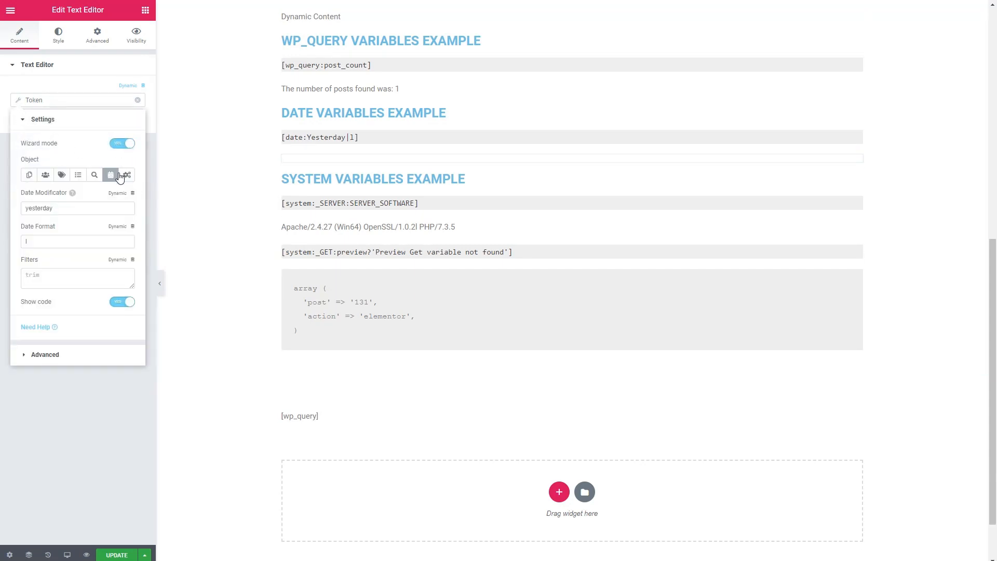
left_click(102, 208)
double_click(103, 207)
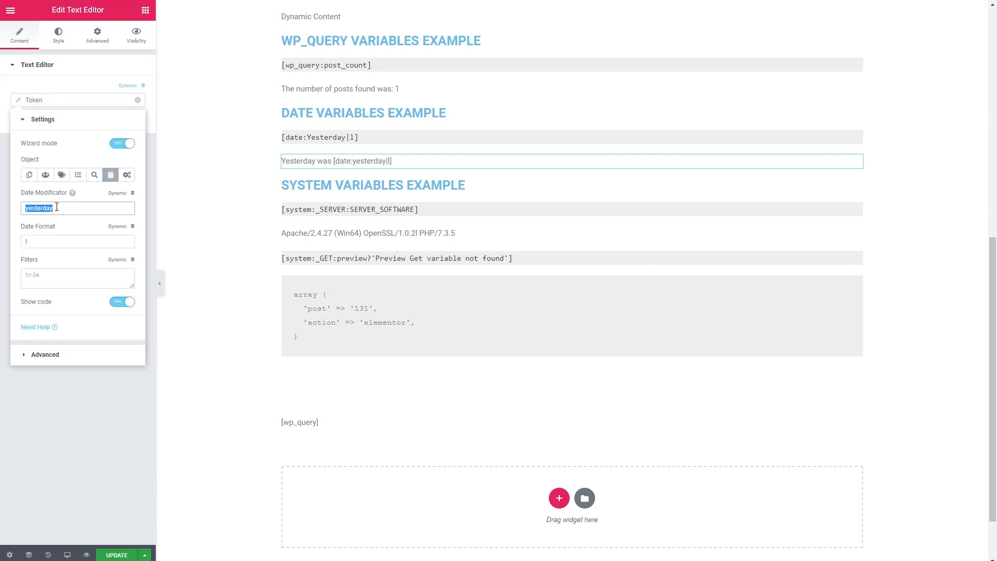
key("BackSpace")
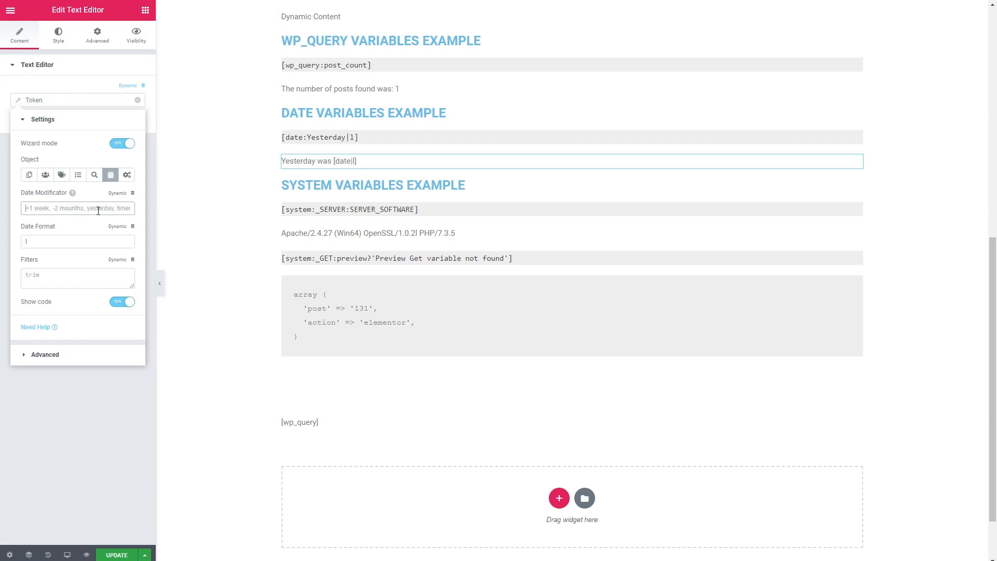
type("yesterday")
left_click(115, 304)
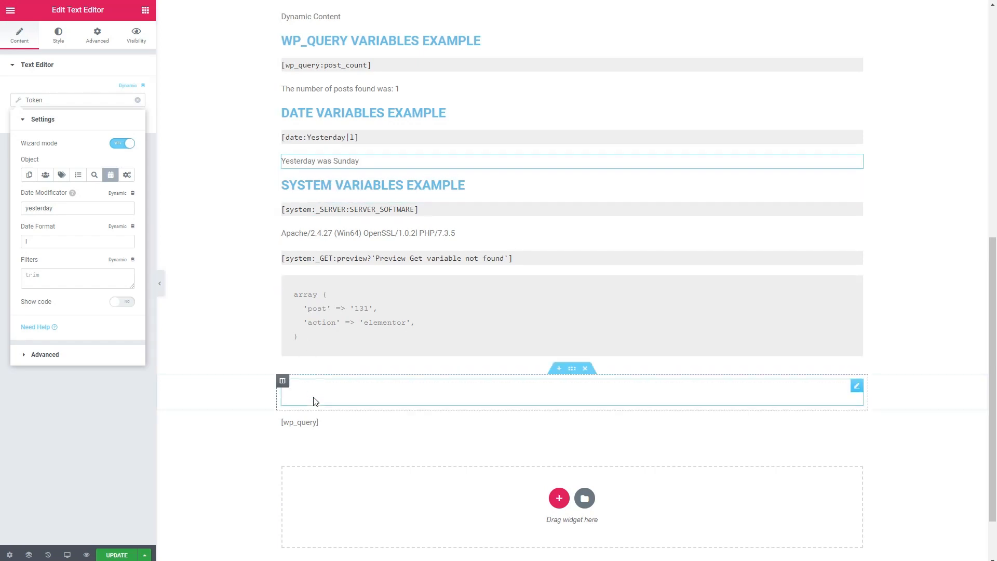
Change the object of the [wp_query] token in the page's last text widget to System
left_click(309, 420)
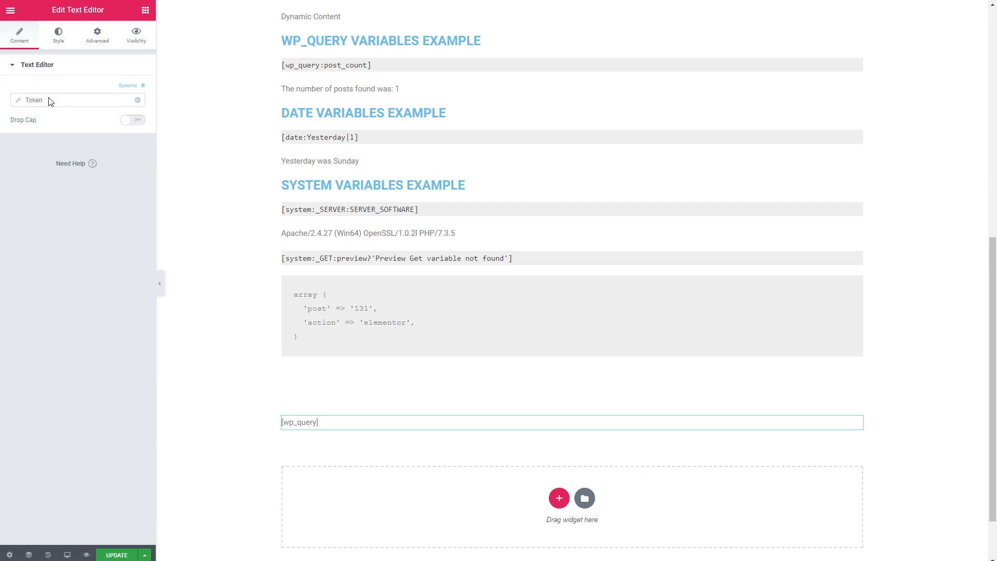
left_click(21, 104)
left_click(126, 174)
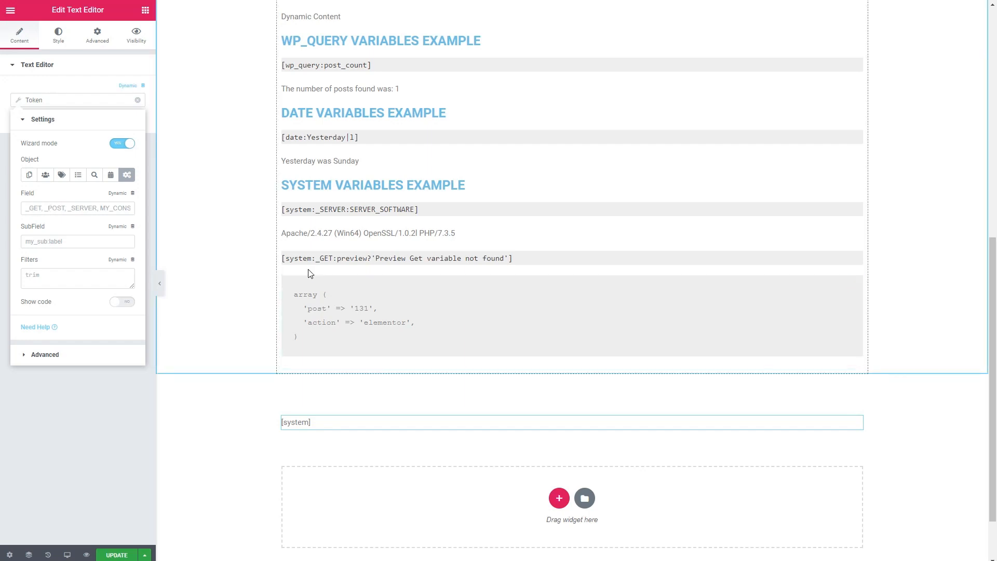
Update the page and open its preview
left_click(339, 262)
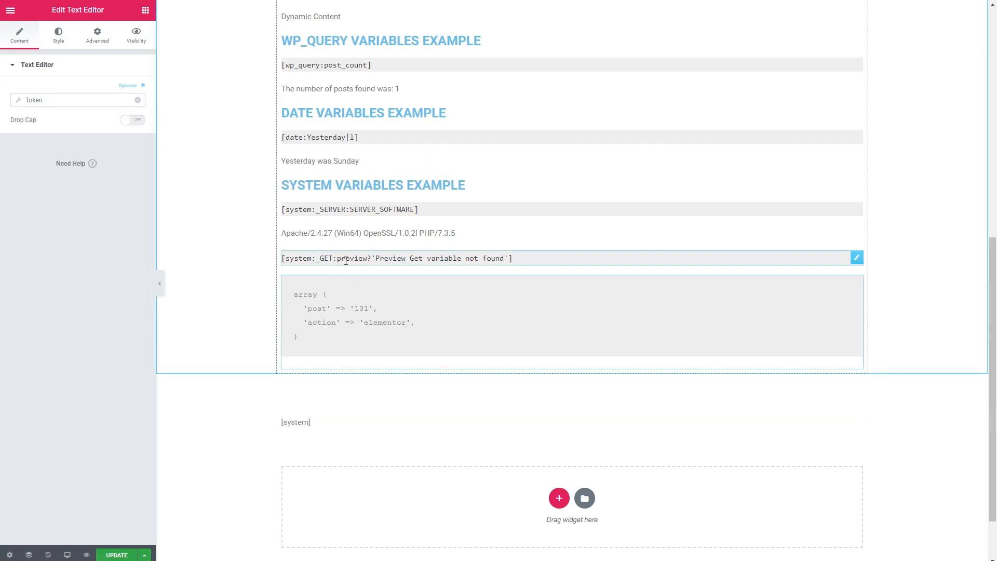
left_click(105, 555)
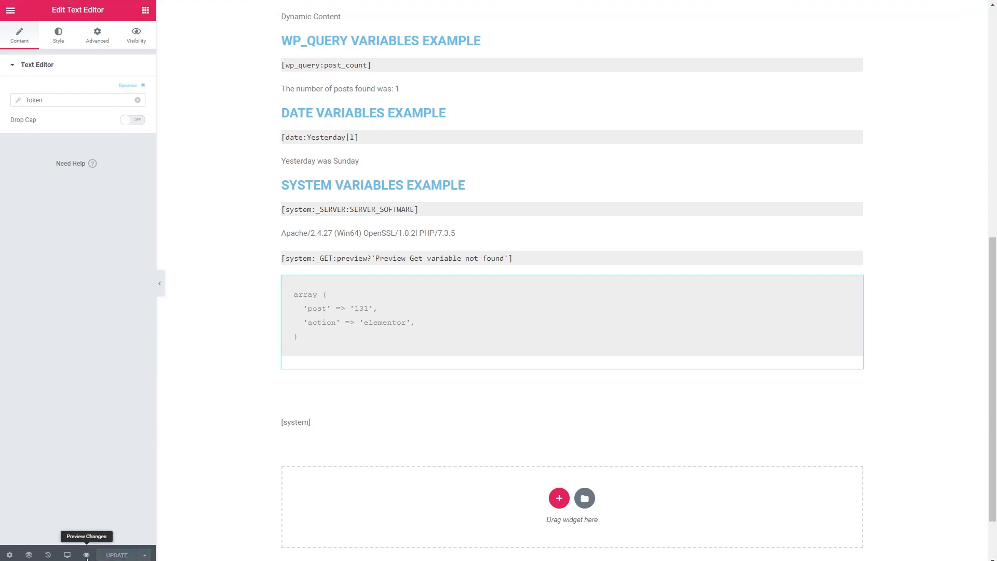
left_click(87, 554)
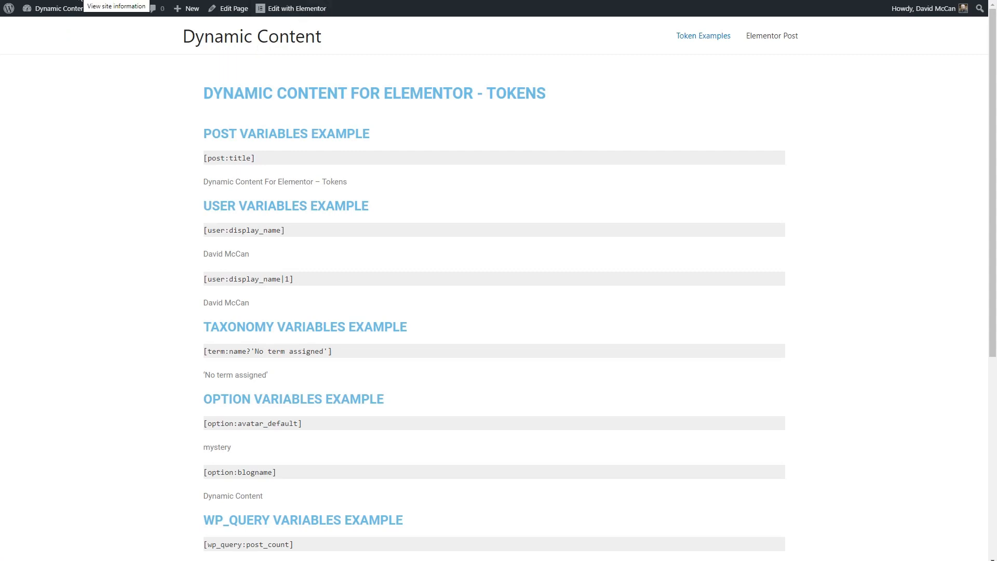
Switch to UltraEdit, paste the page's preview URL including its preview nonce, enlarge the editor and highlight the preview=true parameter
key("alt+Tab")
type("https://dynamic.local/dynamic-content-for-elementor-tokens/?preview_id=131&preview_nonce=fd92ea6a09&preview=true")
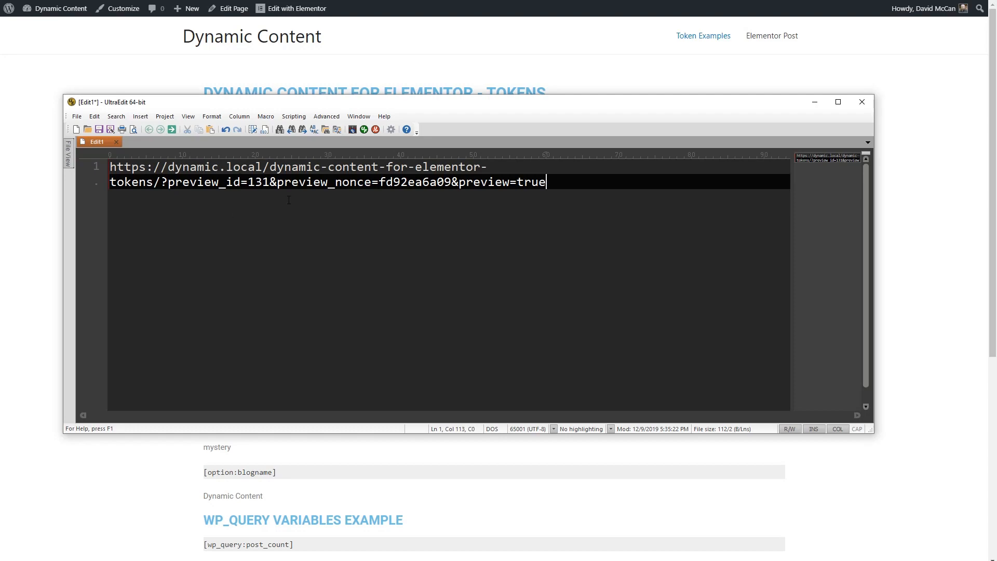
key("F11")
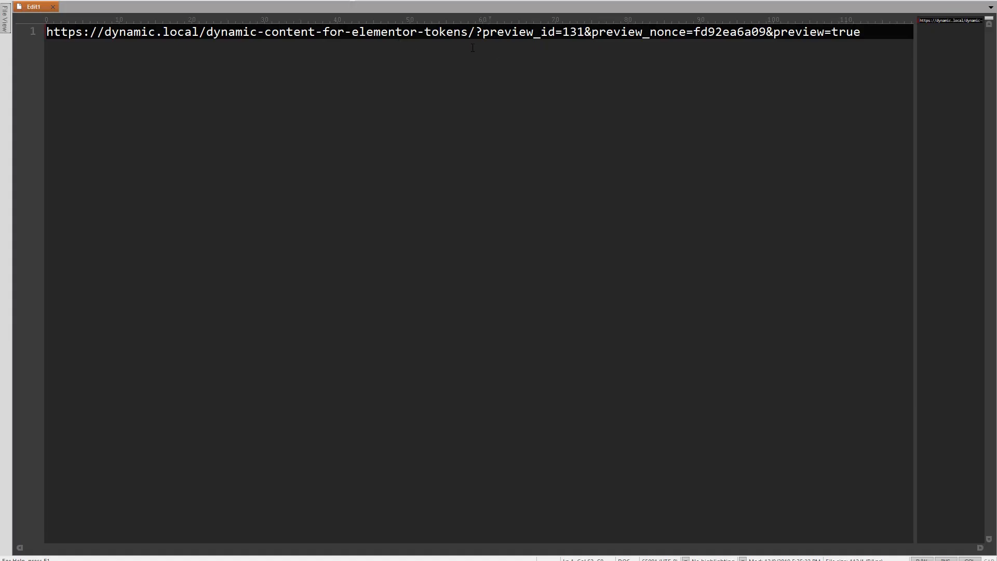
left_click_drag(774, 32, 861, 31)
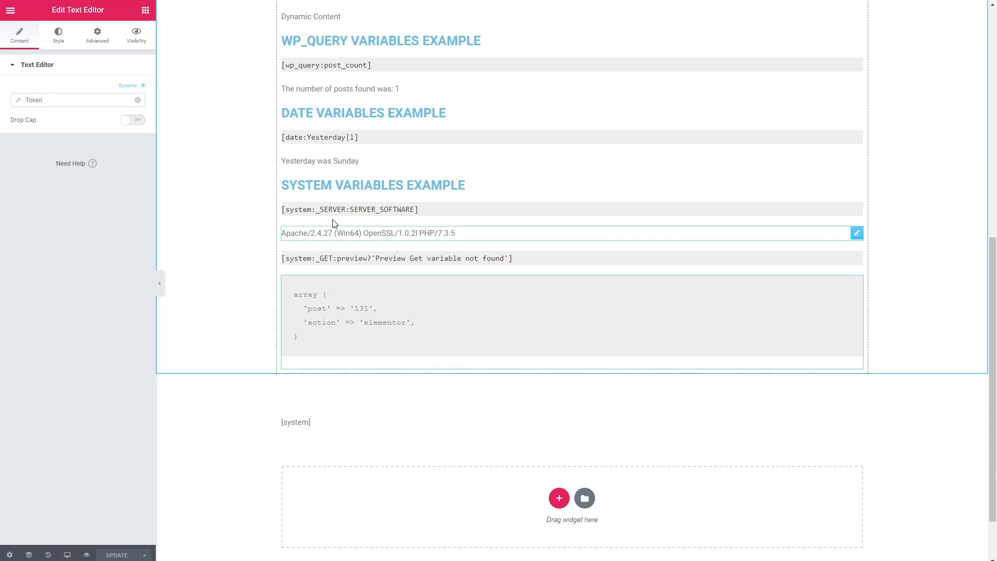
Set the field of the [system] token in the page's last text widget to _server and review its output
left_click(294, 422)
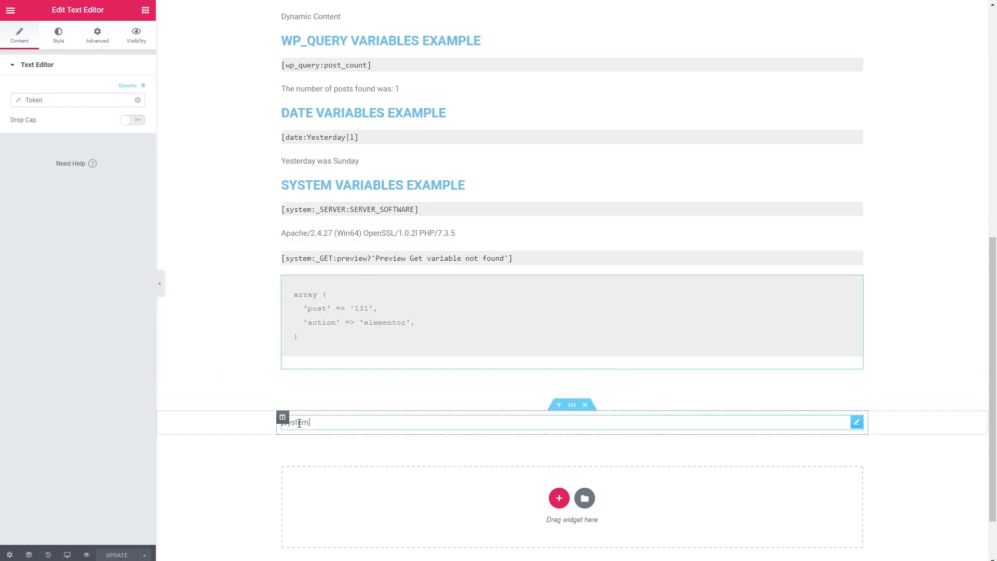
left_click(19, 100)
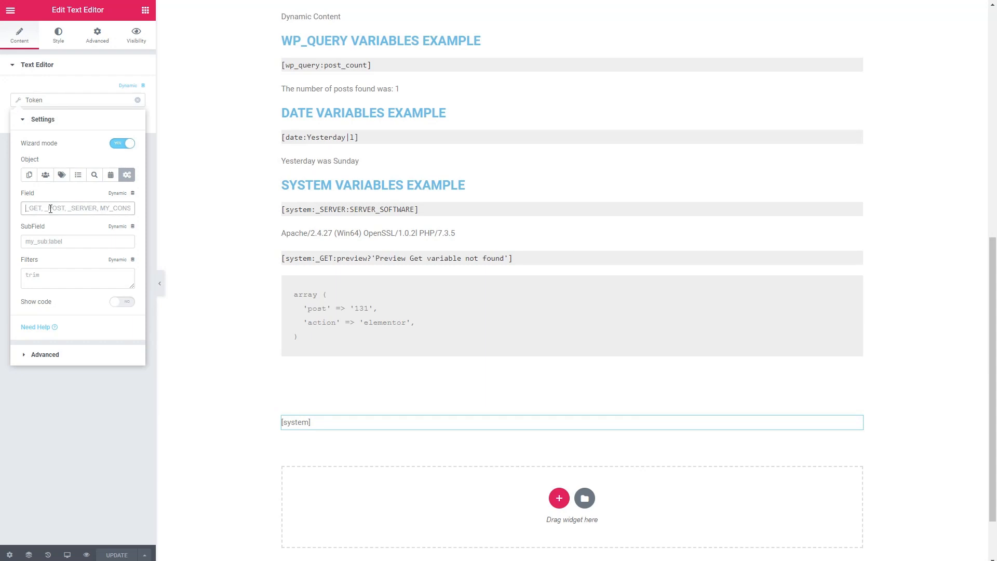
type("_server")
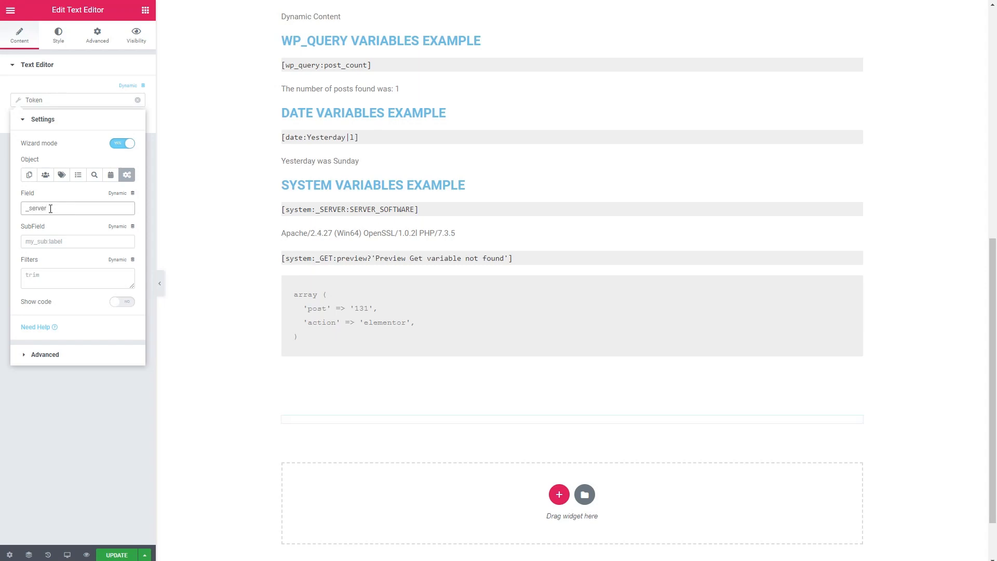
scroll(225, 305, "down", 5)
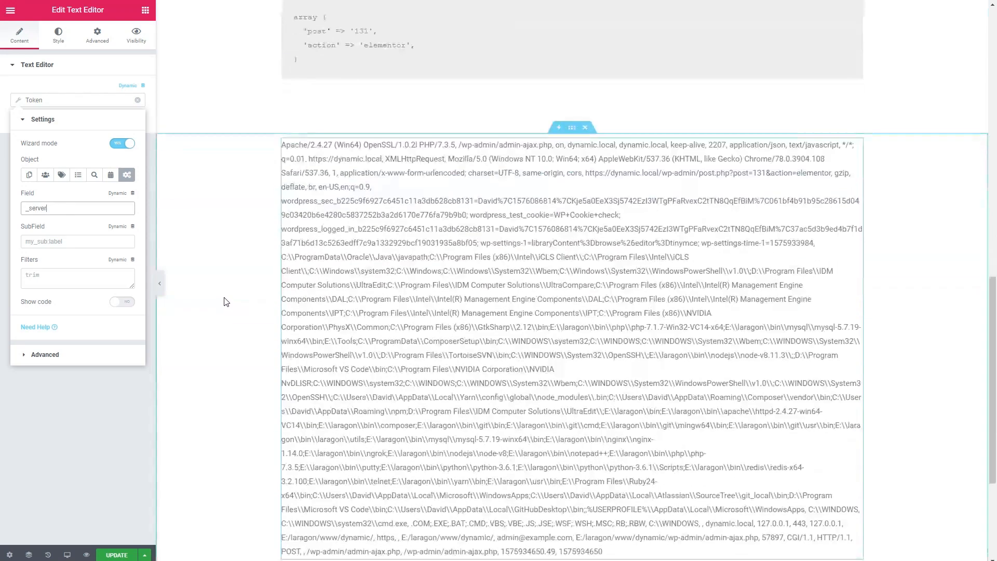
scroll(359, 281, "down", 3)
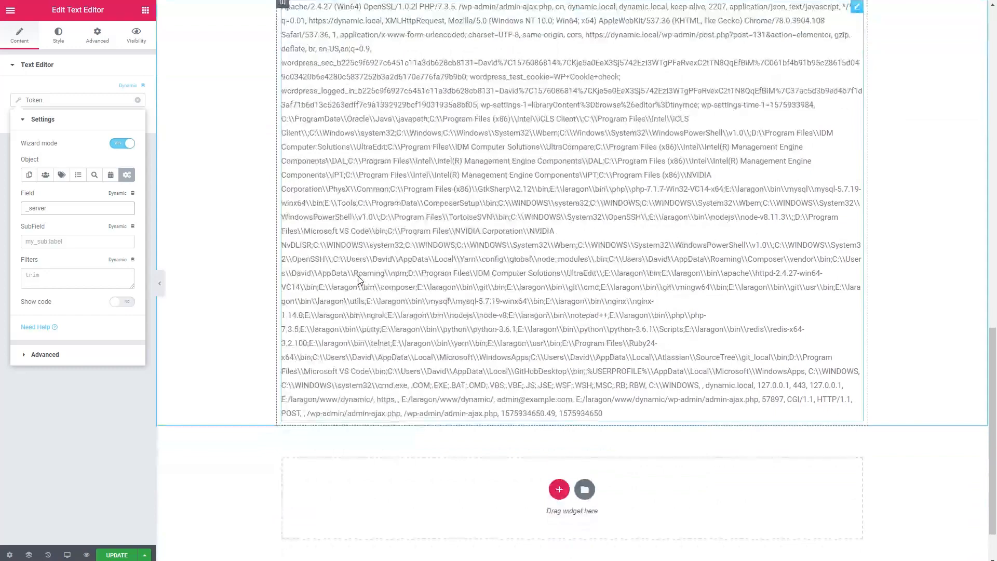
scroll(360, 281, "up", 2)
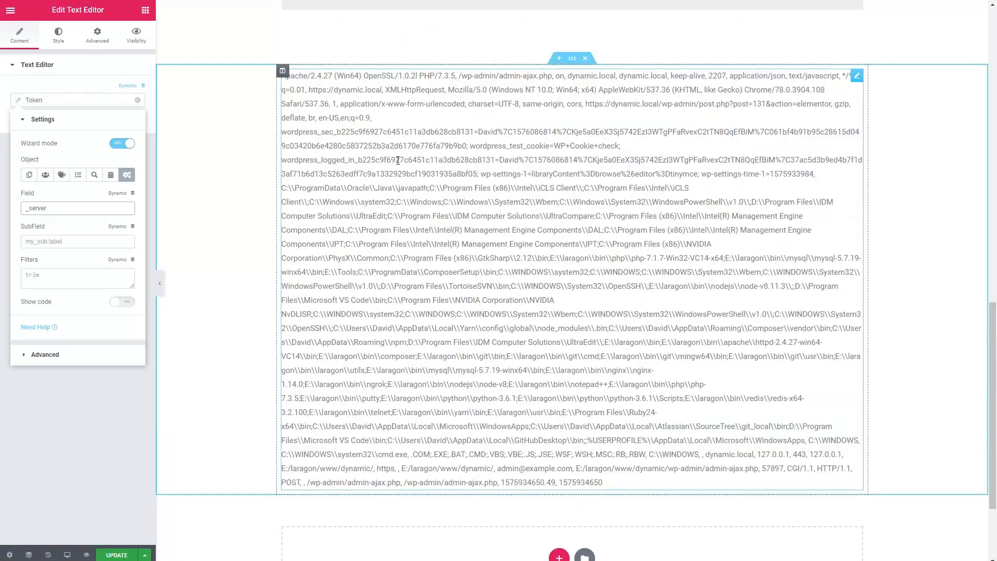
scroll(362, 173, "up", 3)
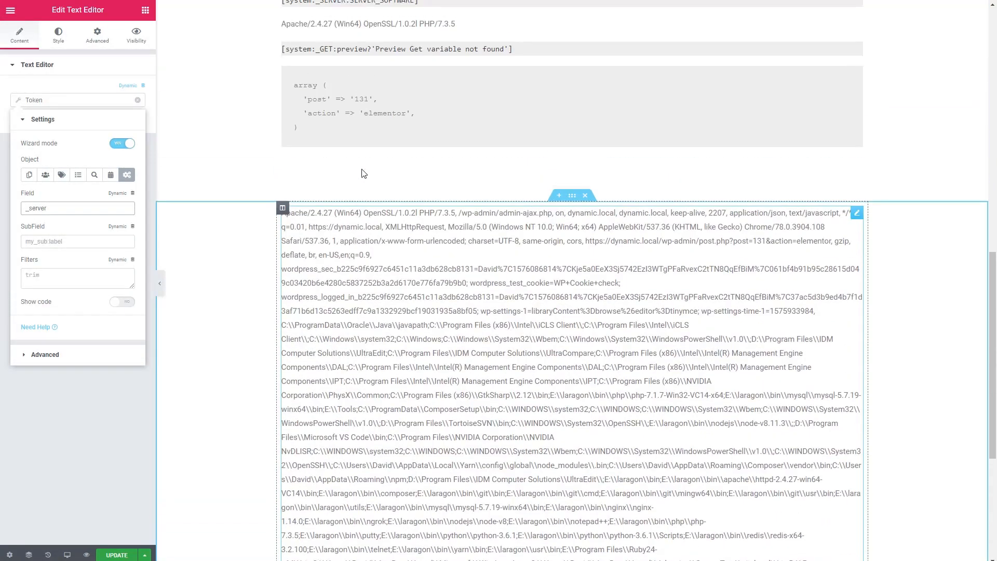
scroll(358, 234, "up", 5)
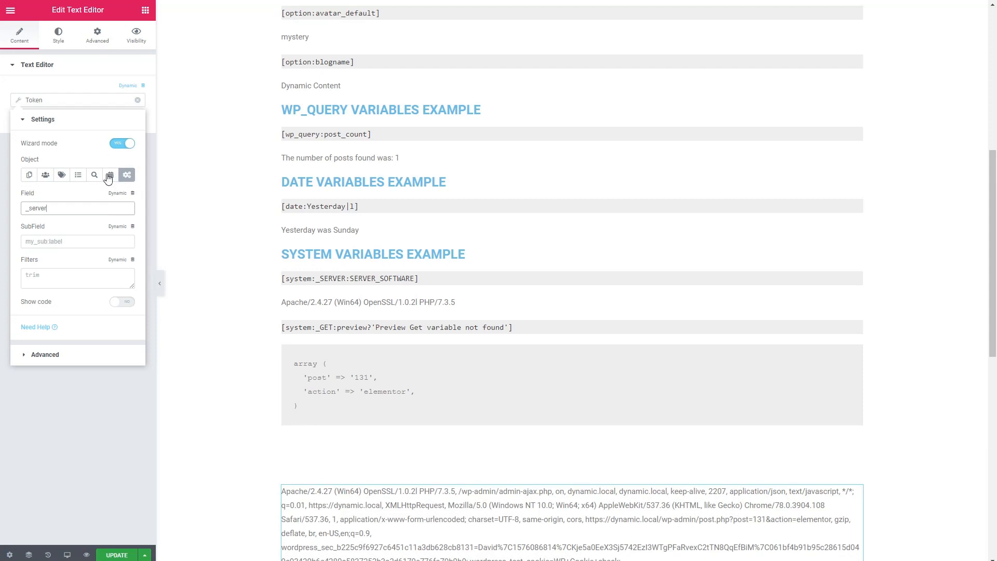
left_click(187, 59)
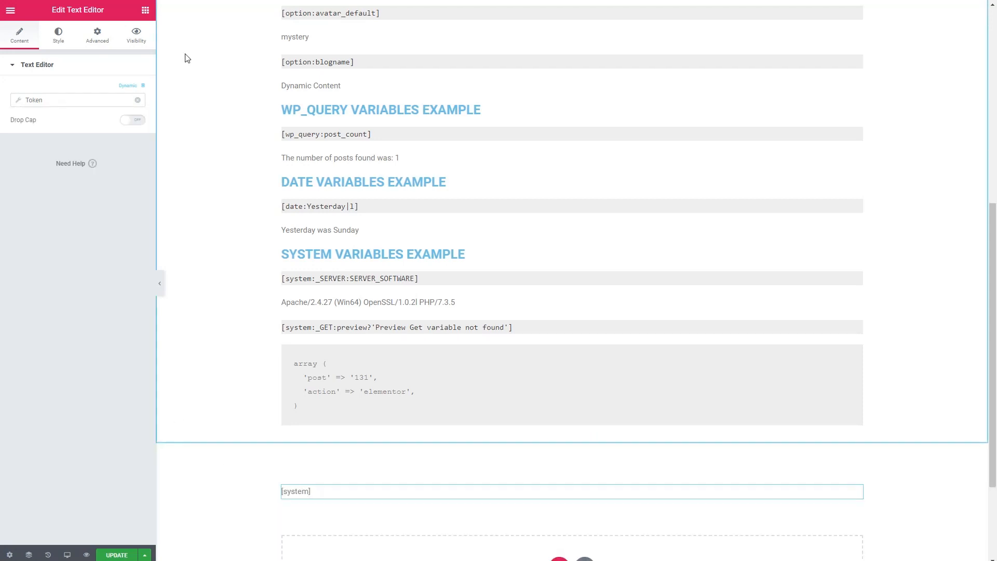
Add a Text Editor with Tokens widget directly below the [system] text widget
left_click(146, 10)
scroll(99, 263, "down", 15)
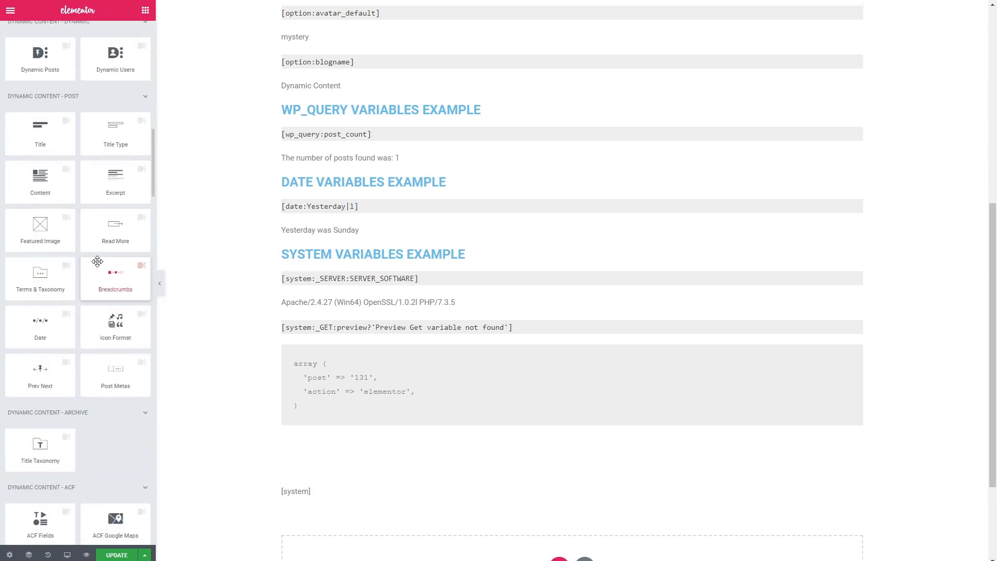
scroll(112, 281, "down", 4)
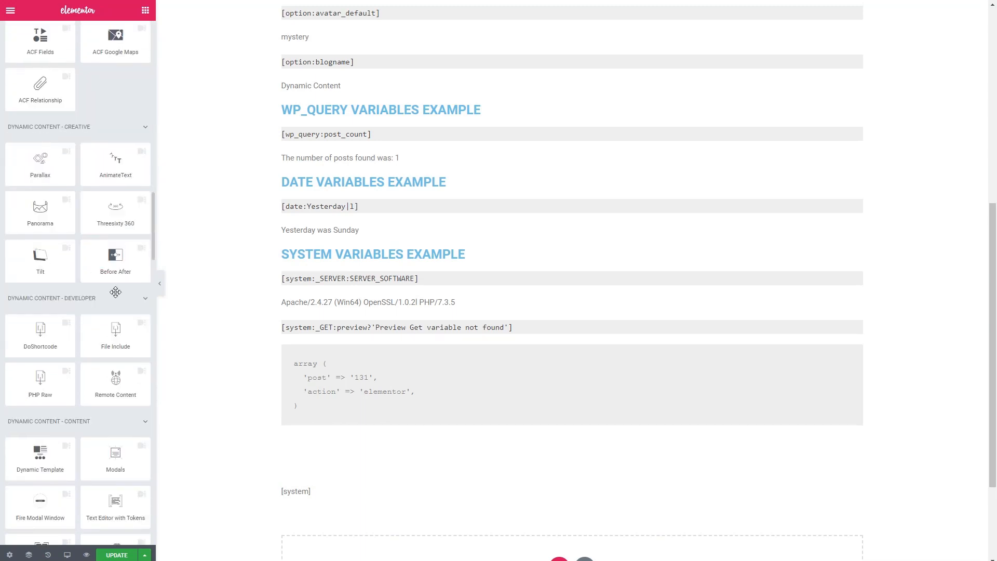
scroll(115, 292, "down", 4)
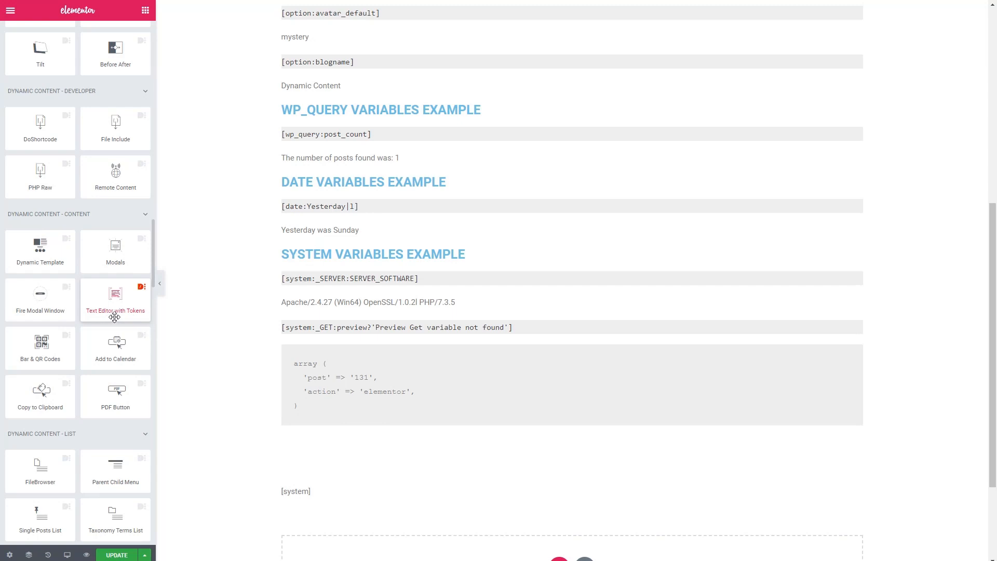
left_click_drag(111, 296, 334, 550)
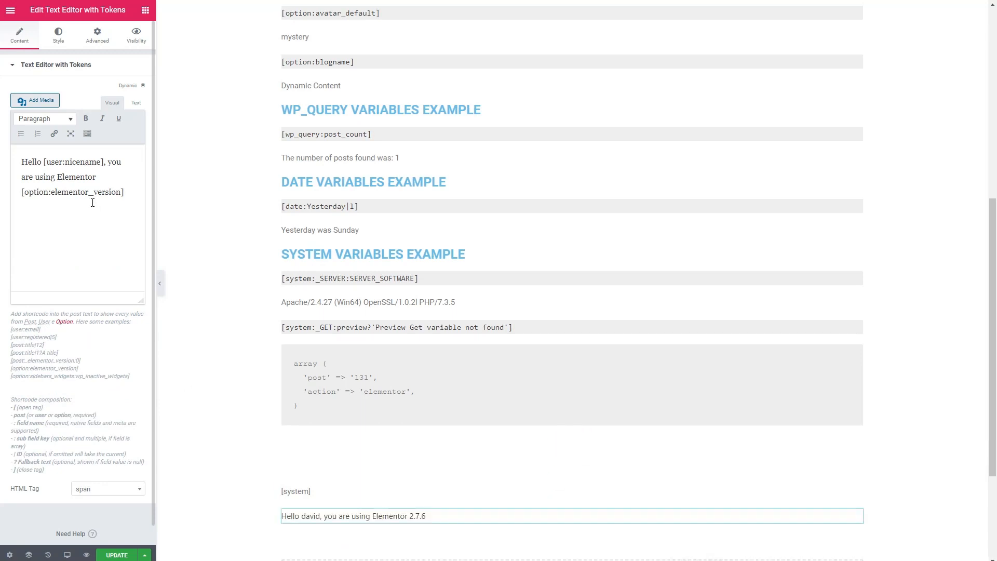